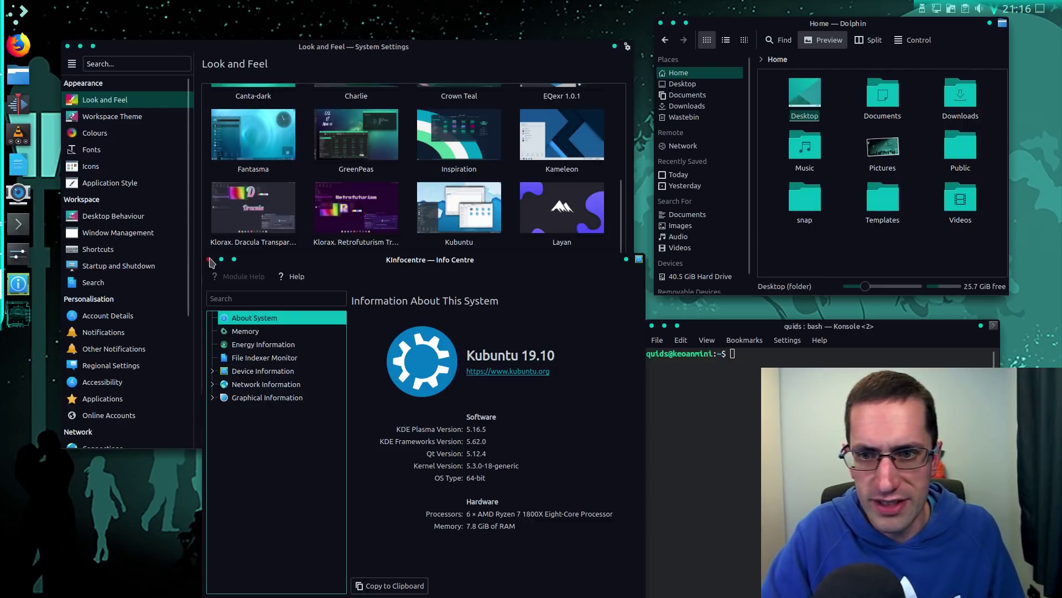
Step: Close the Info Centre window to uncover the Look and Feel global theme grid
left_click(209, 259)
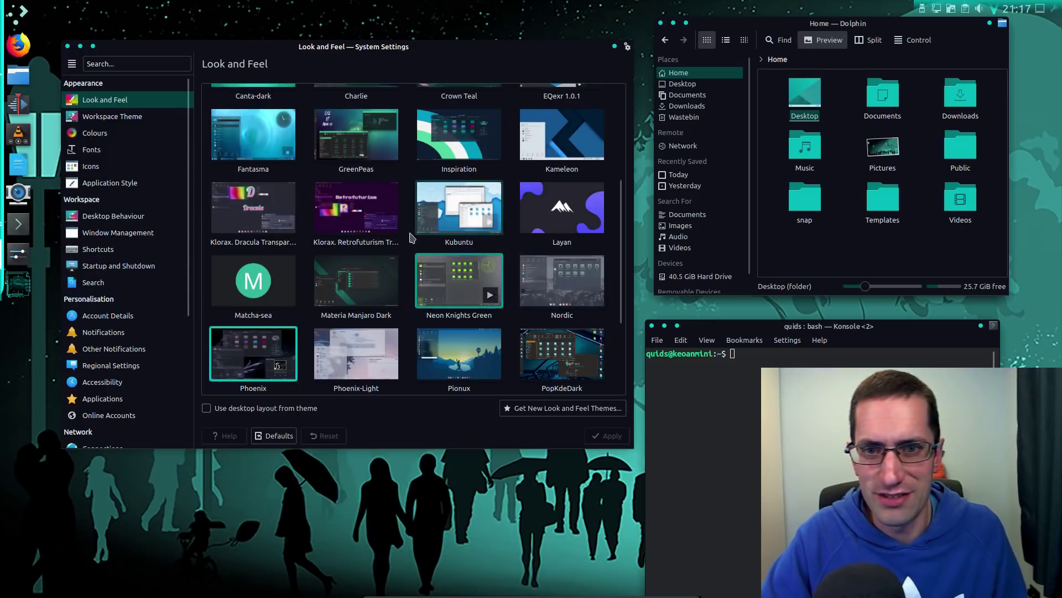
left_click(534, 409)
scroll(426, 198, "down", 5)
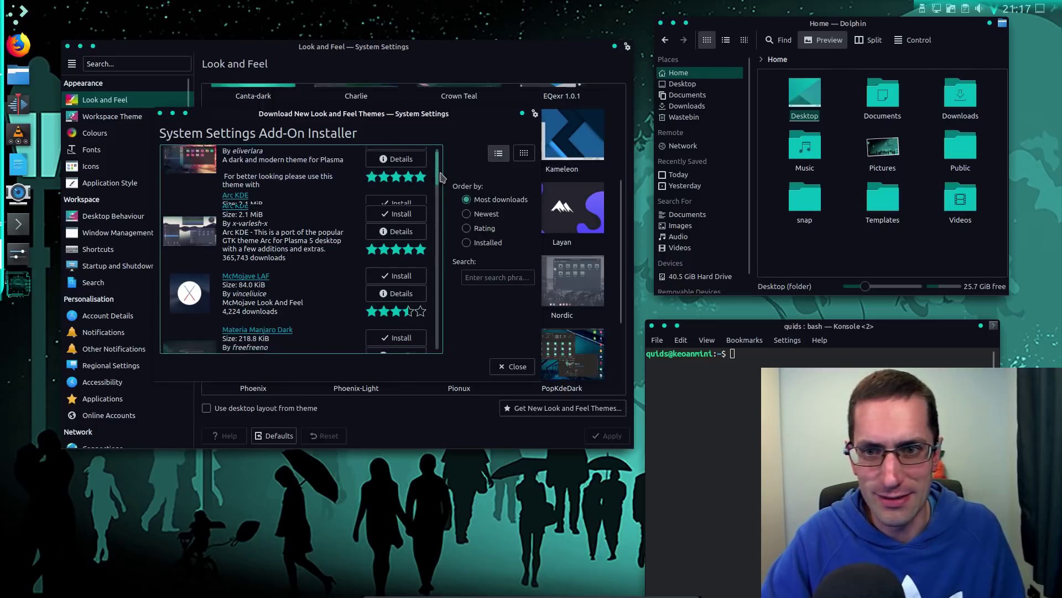
left_click_drag(445, 205, 441, 272)
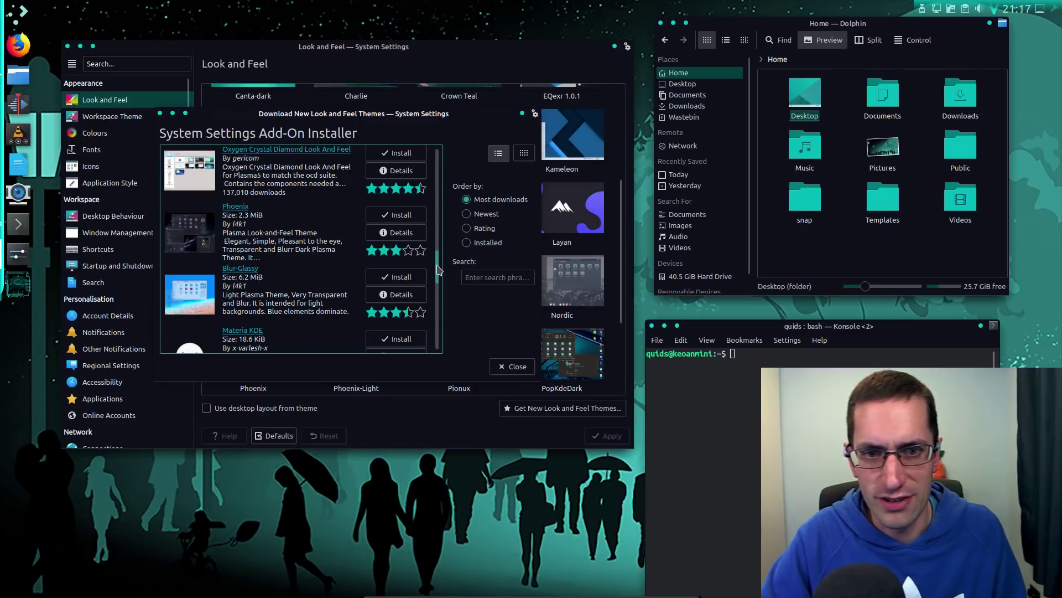
left_click_drag(439, 269, 437, 163)
scroll(437, 165, "down", 1)
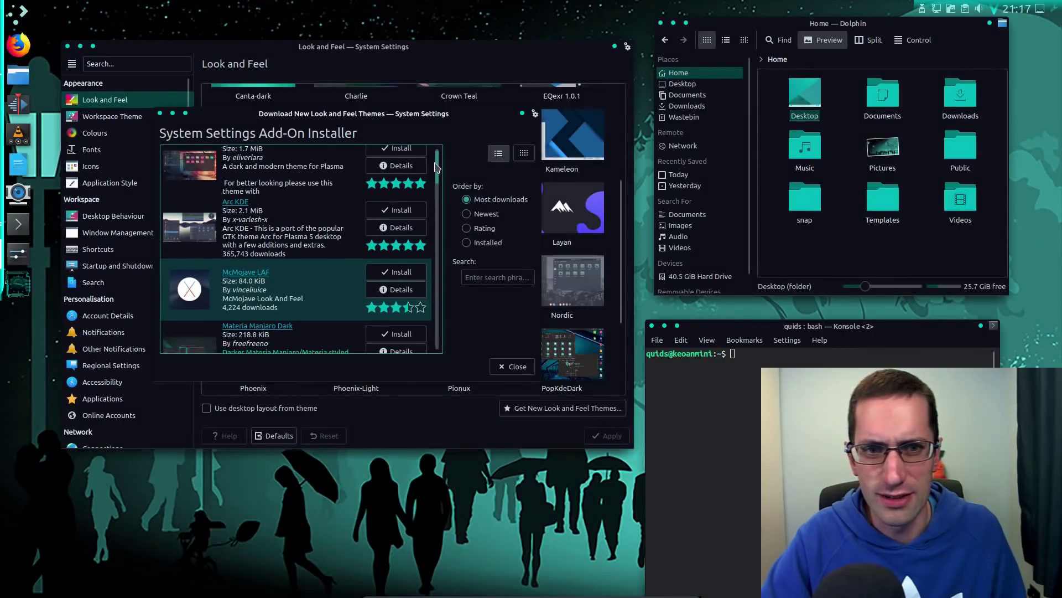
left_click(467, 215)
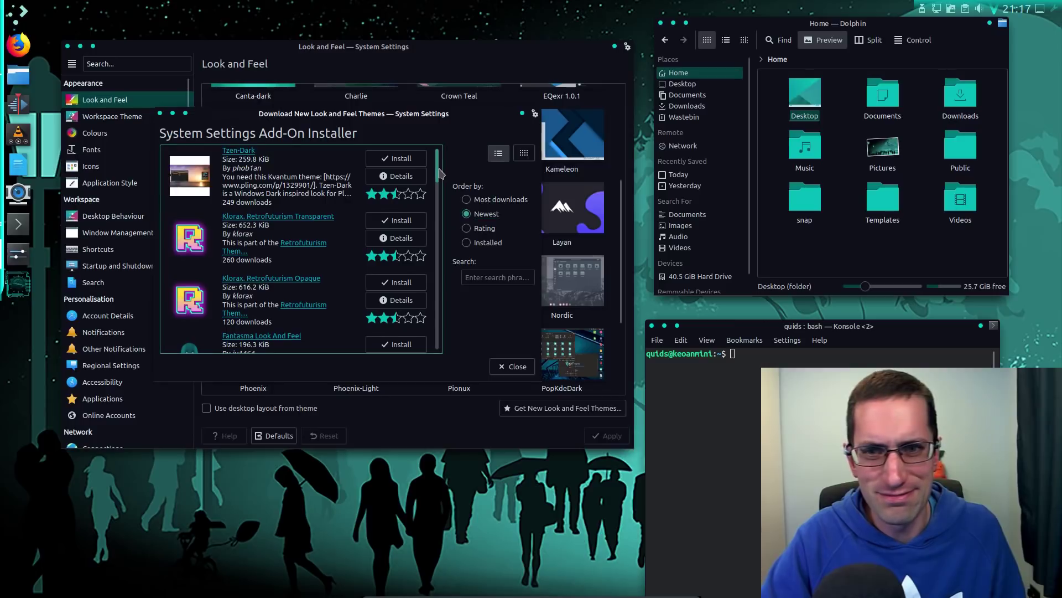
scroll(441, 173, "down", 2)
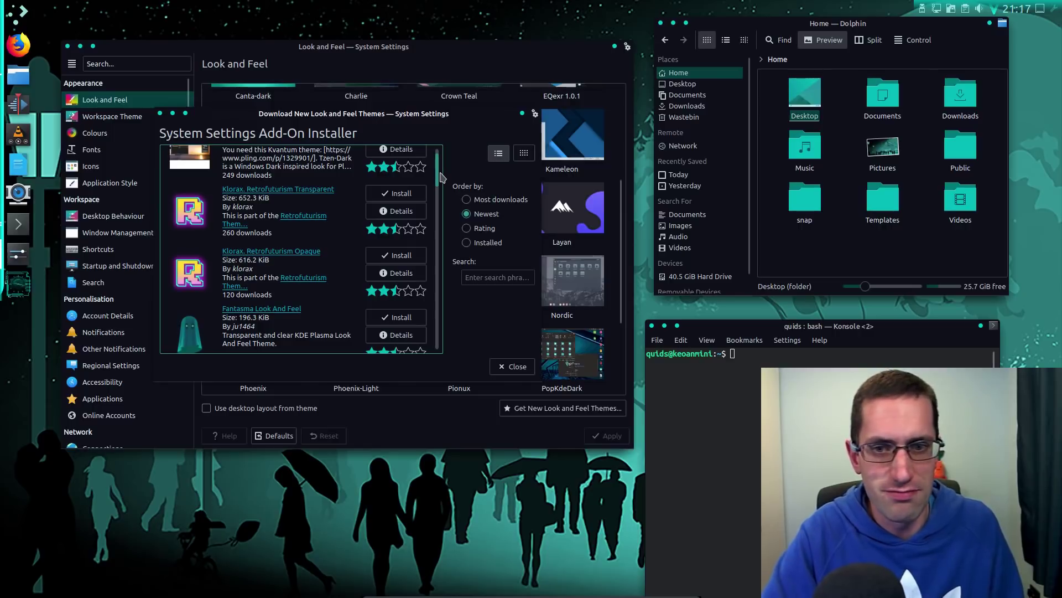
left_click_drag(441, 177, 441, 208)
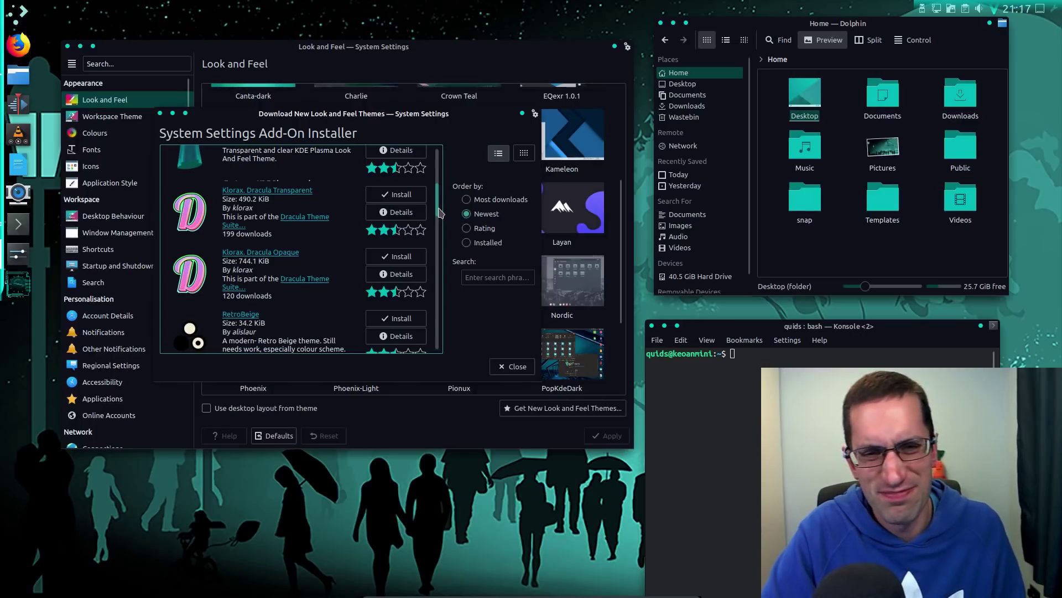
left_click_drag(441, 215, 444, 252)
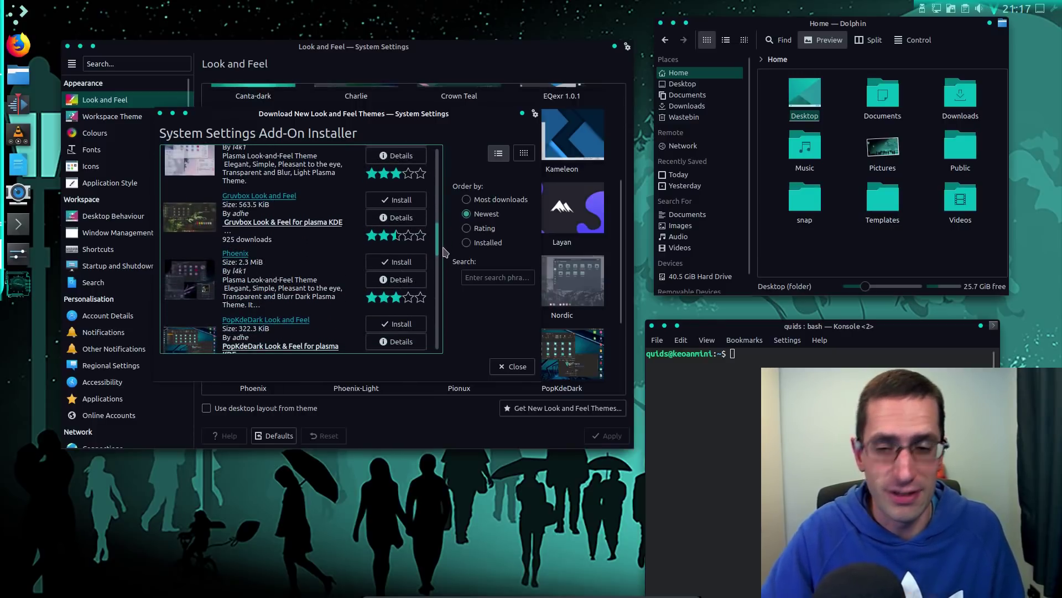
left_click_drag(441, 252, 437, 328)
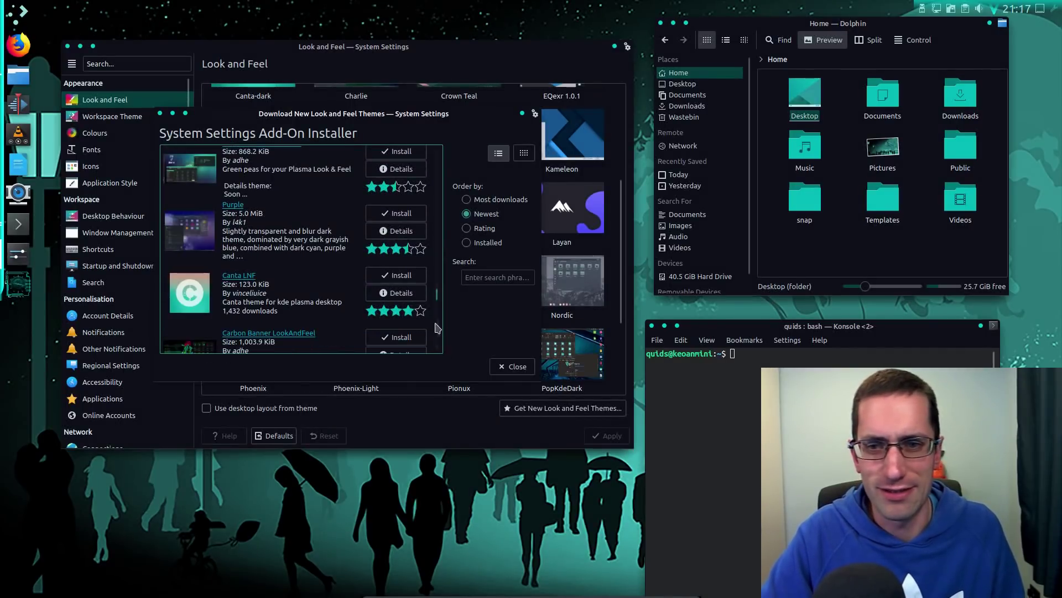
left_click(161, 113)
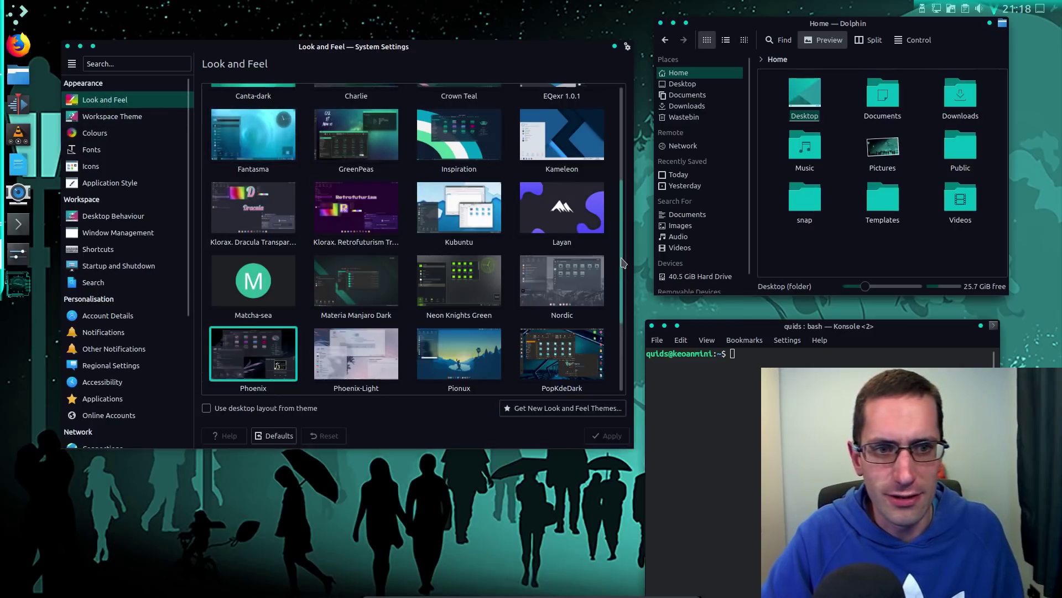
Step: Browse Workspace Theme and Application Style, ending on the Window Decorations page
left_click_drag(622, 264, 616, 108)
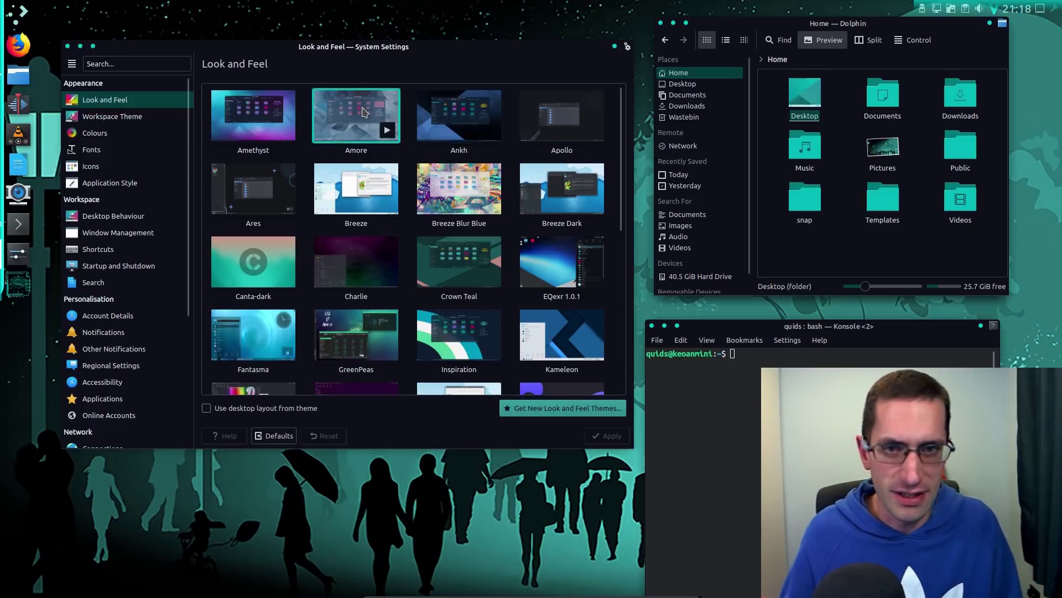
left_click(130, 120)
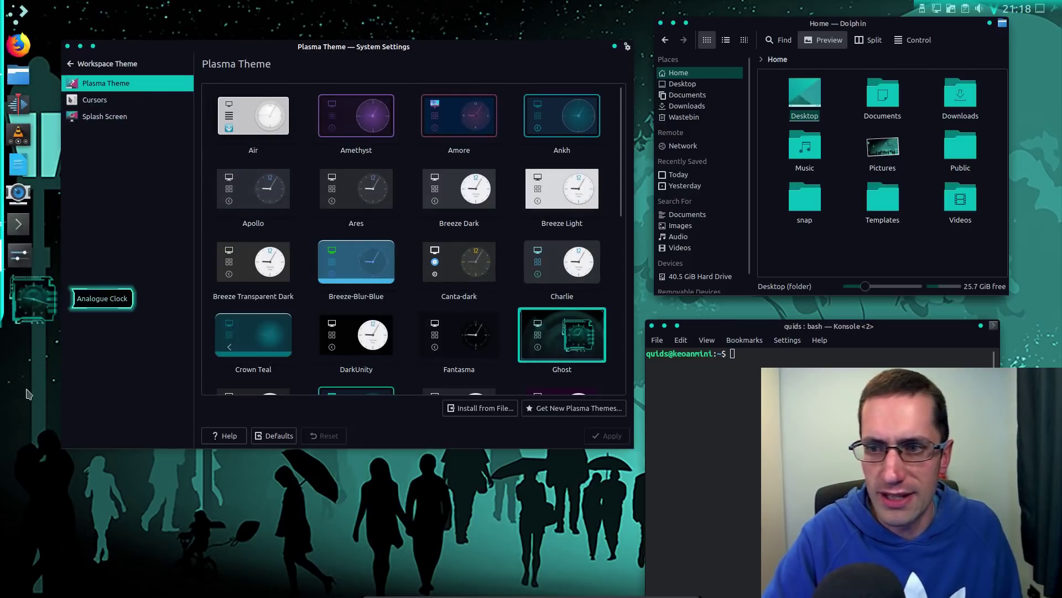
left_click(79, 65)
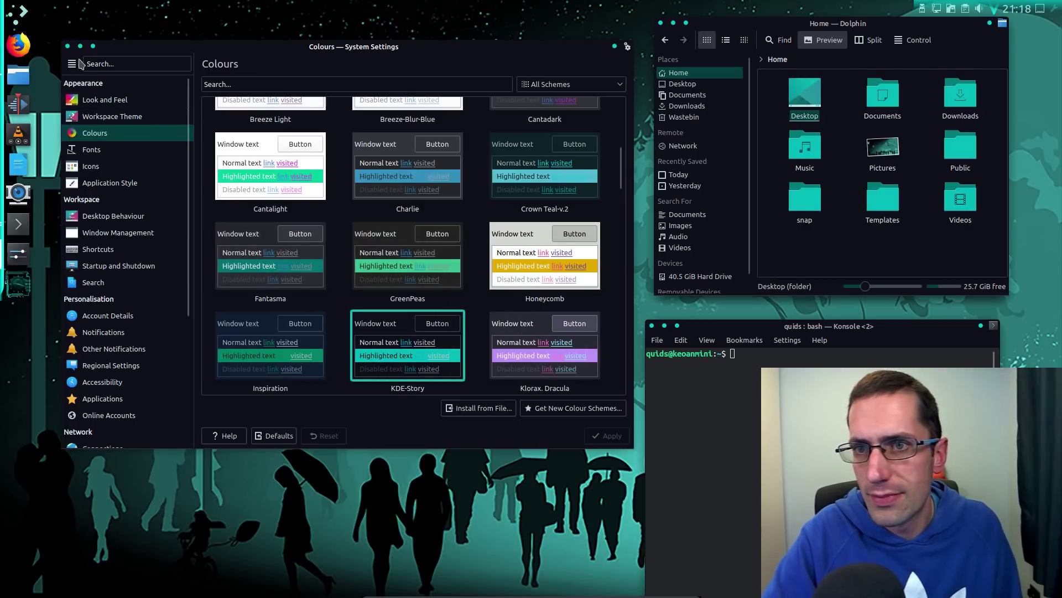
left_click(83, 183)
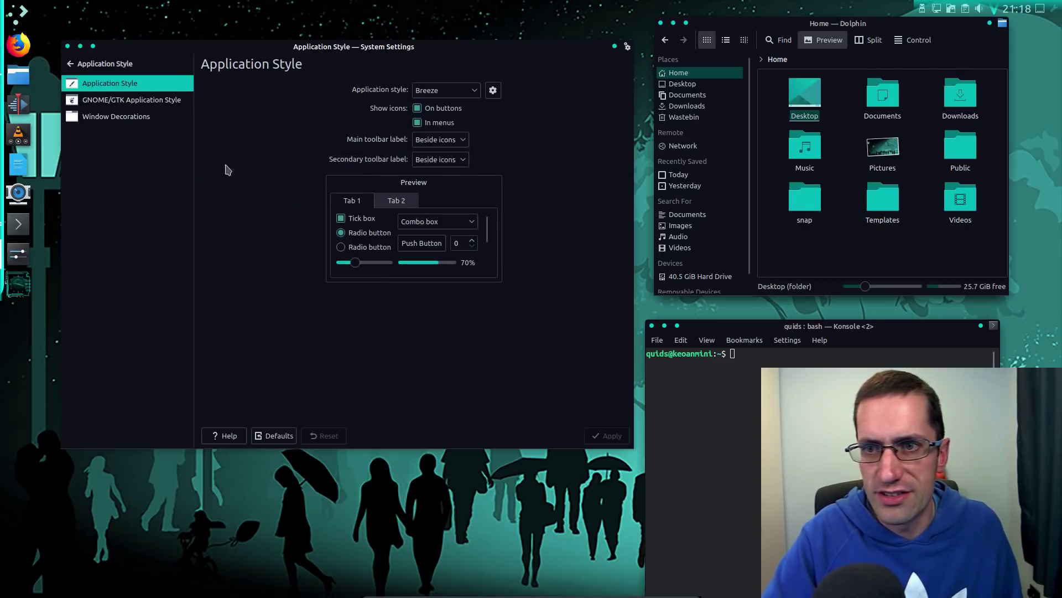
left_click(131, 118)
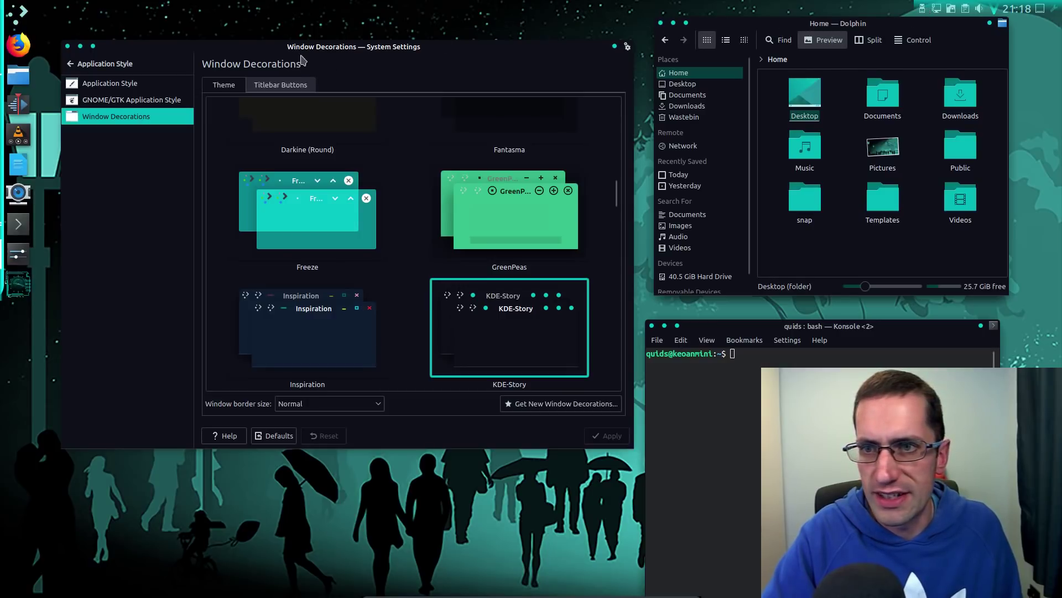
Step: Nudge the file manager window up, then maximise and restore the settings window
mouse_move(774, 32)
left_mouse_down()
mouse_move(778, 15)
mouse_move(773, 26)
left_mouse_up()
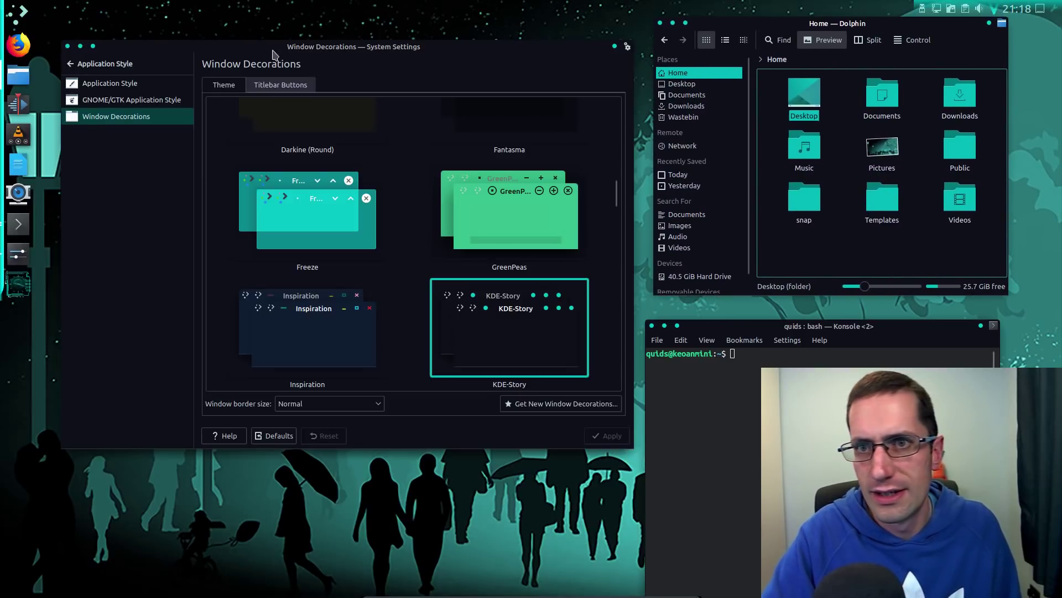
left_click(195, 53)
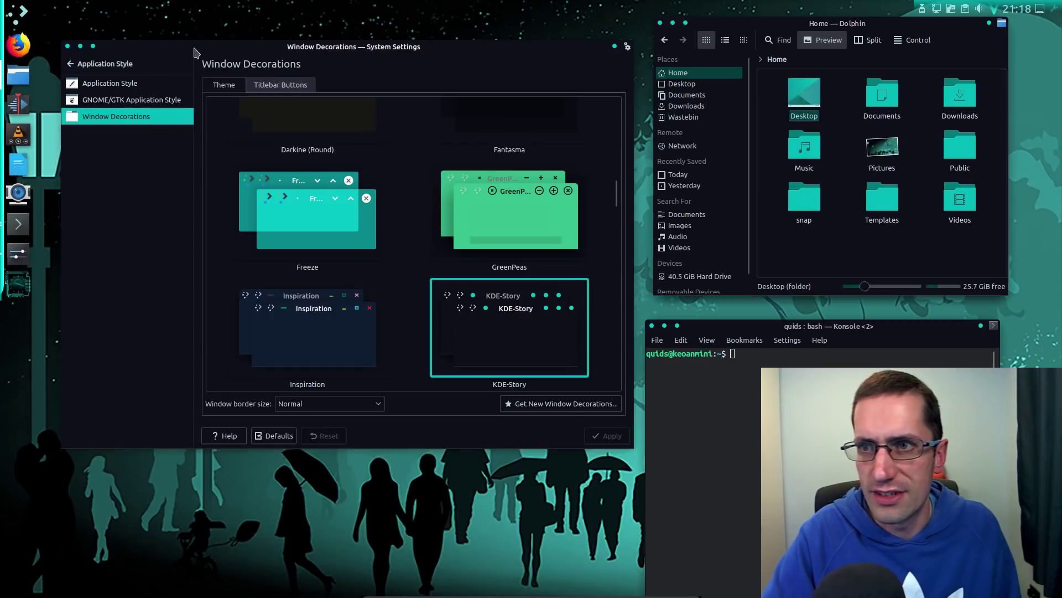
double_click(195, 53)
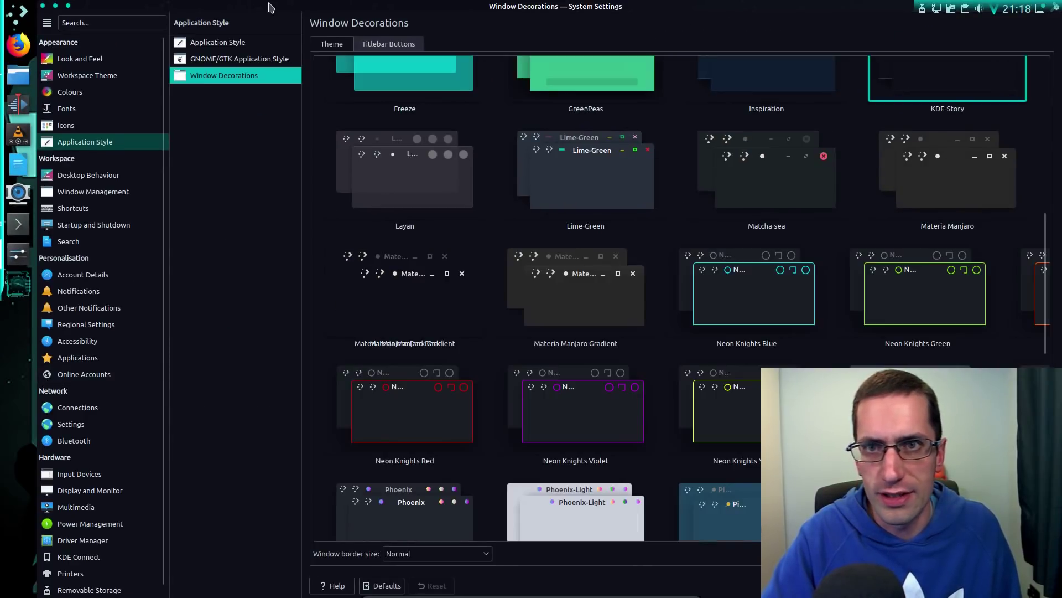
left_click_drag(275, 101, 185, 73)
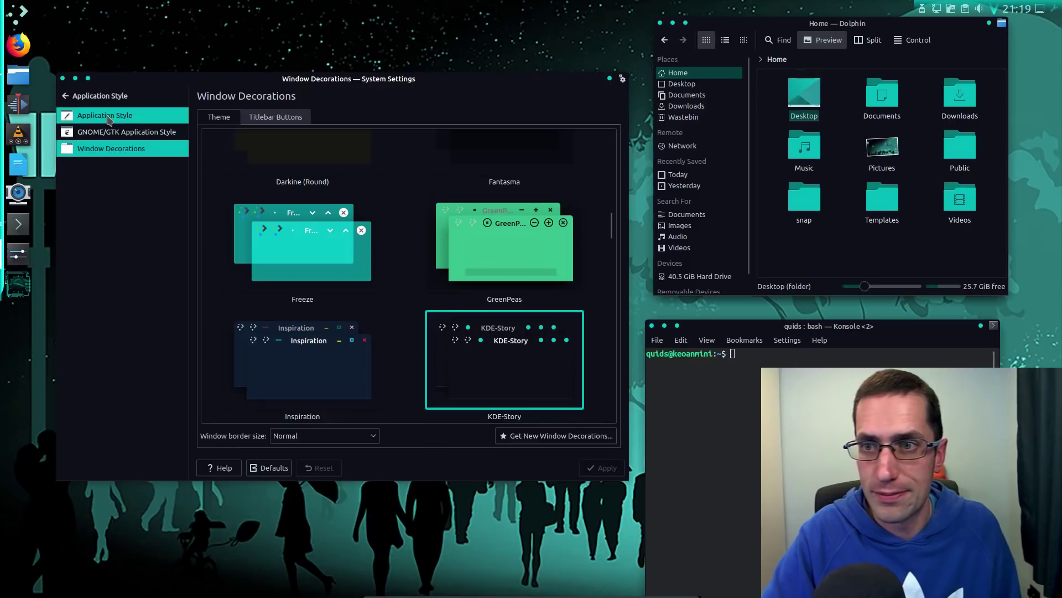
Step: Return to Look and Feel and apply the United global theme
left_click(145, 116)
key("alt+Left")
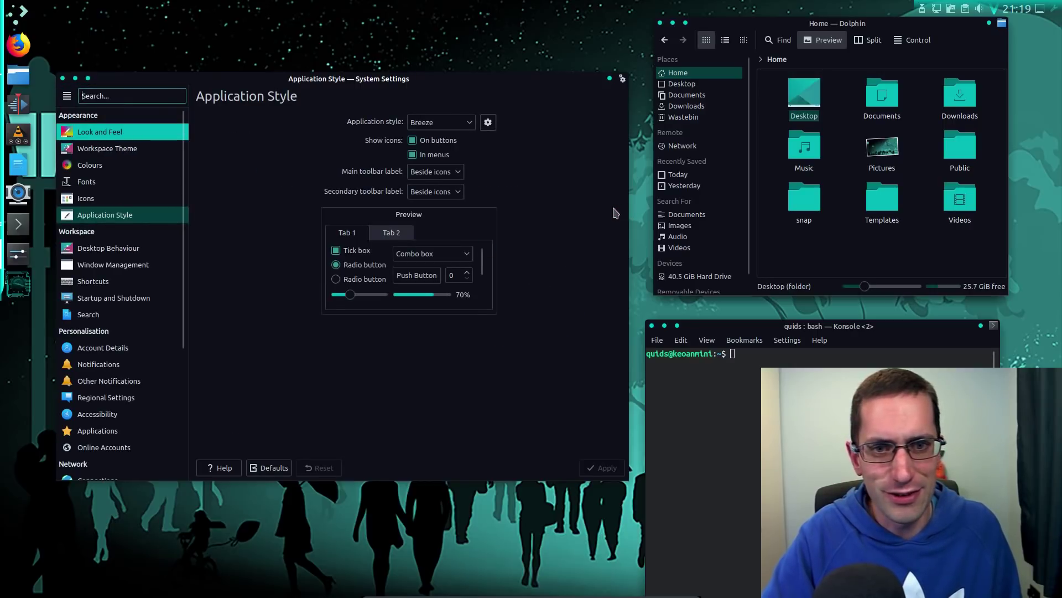
key("Return")
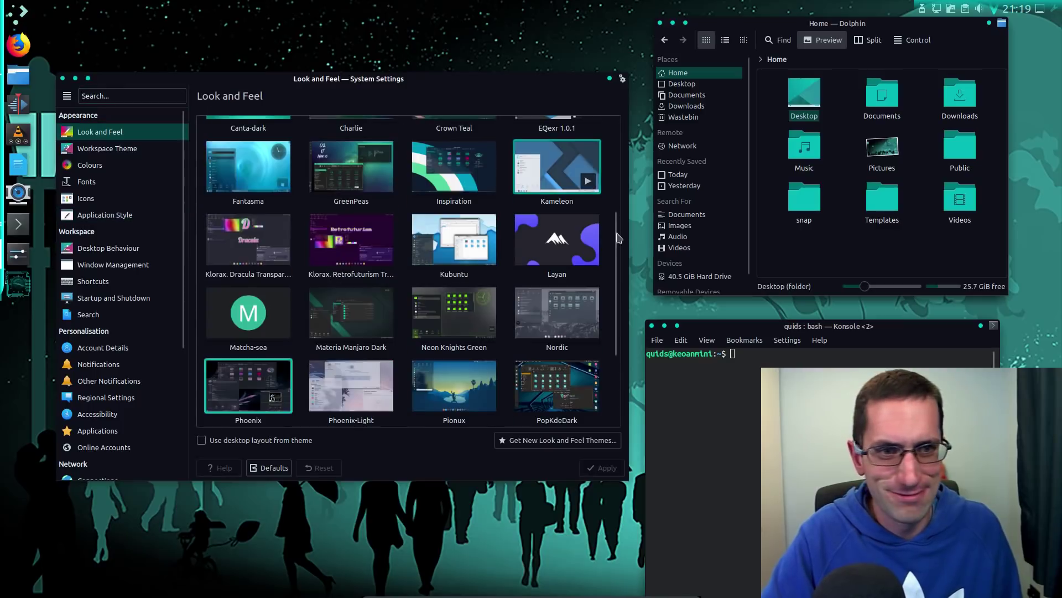
scroll(619, 241, "down", 2)
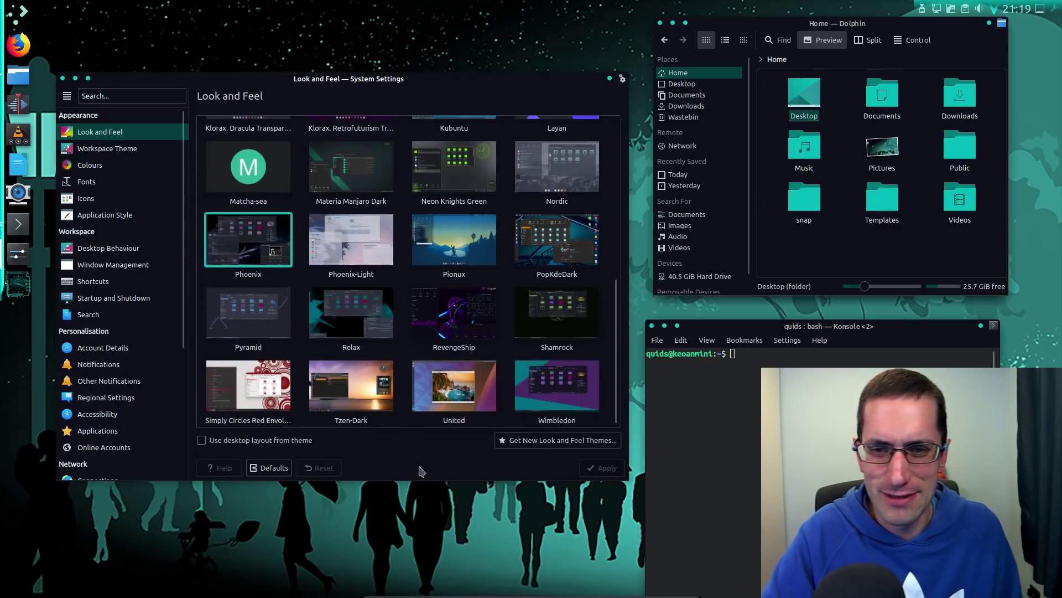
left_click(448, 396)
left_click(601, 469)
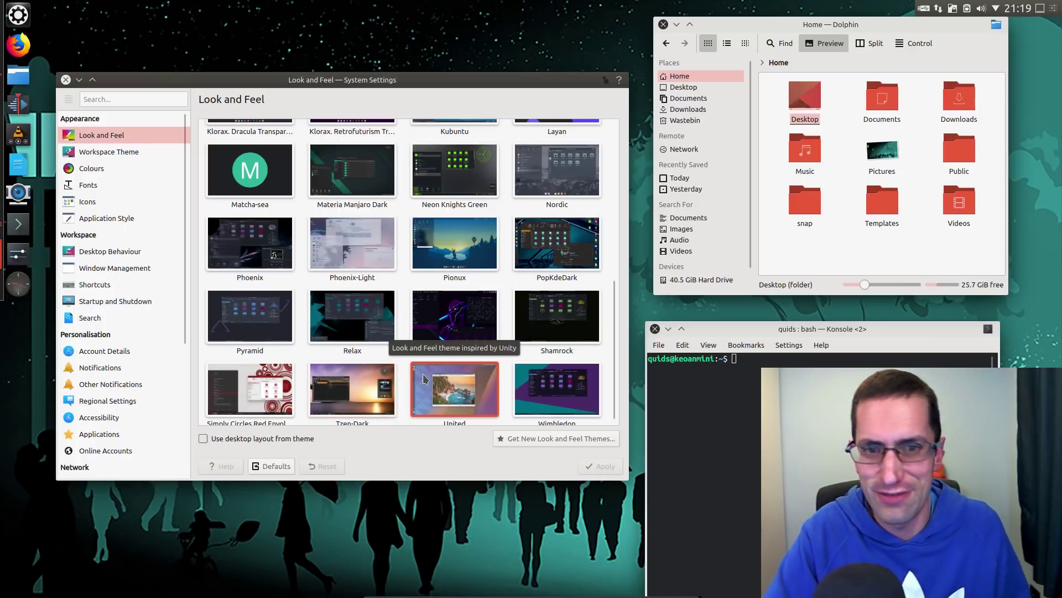
Step: Preview Tzen-Dark, then Wimbledon, and scroll the theme grid back to the top
left_click(389, 386)
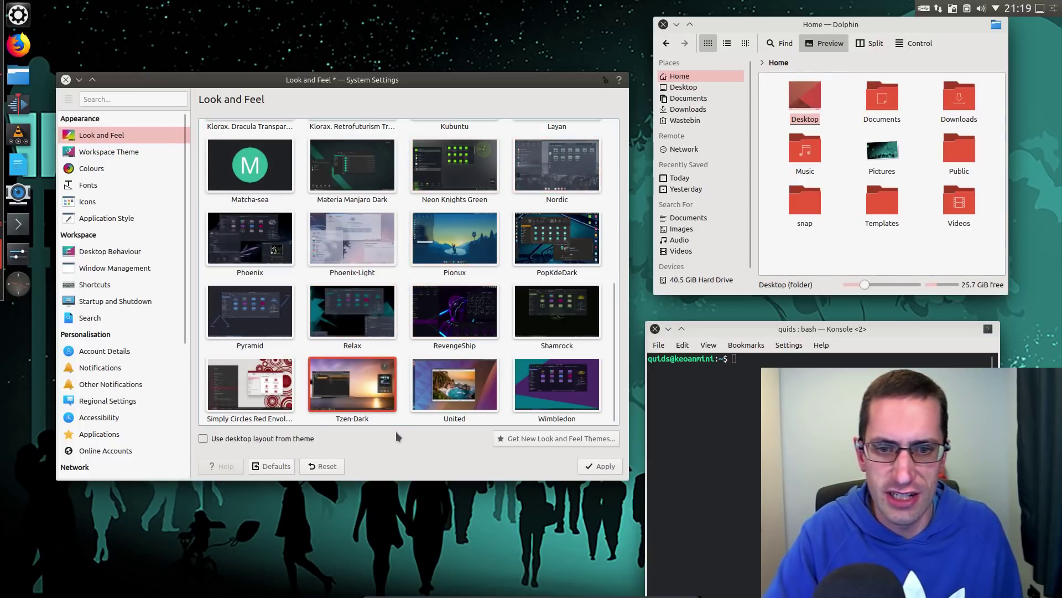
mouse_move(321, 383)
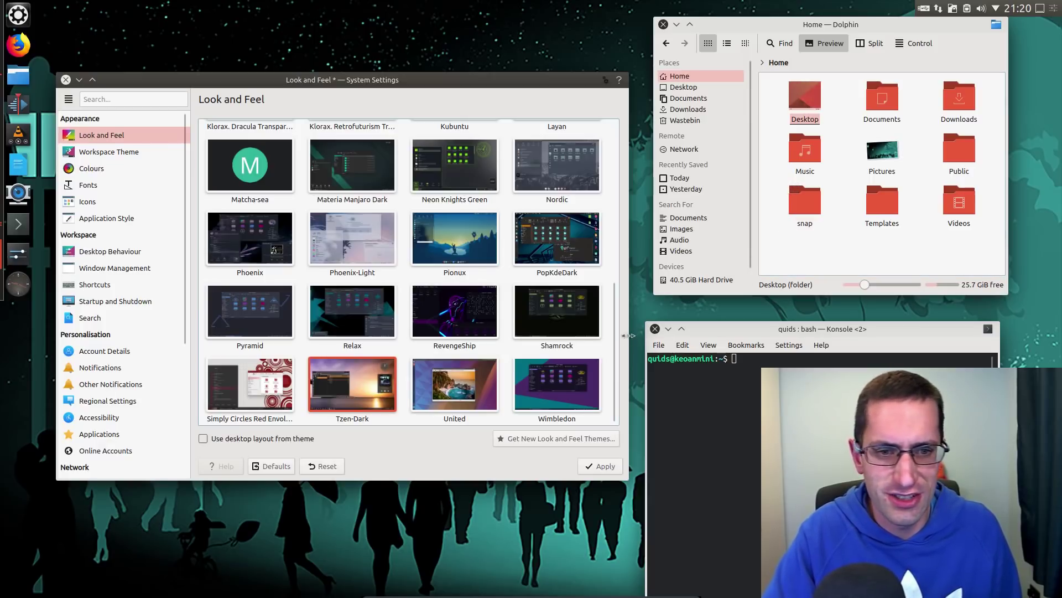
left_click(562, 379)
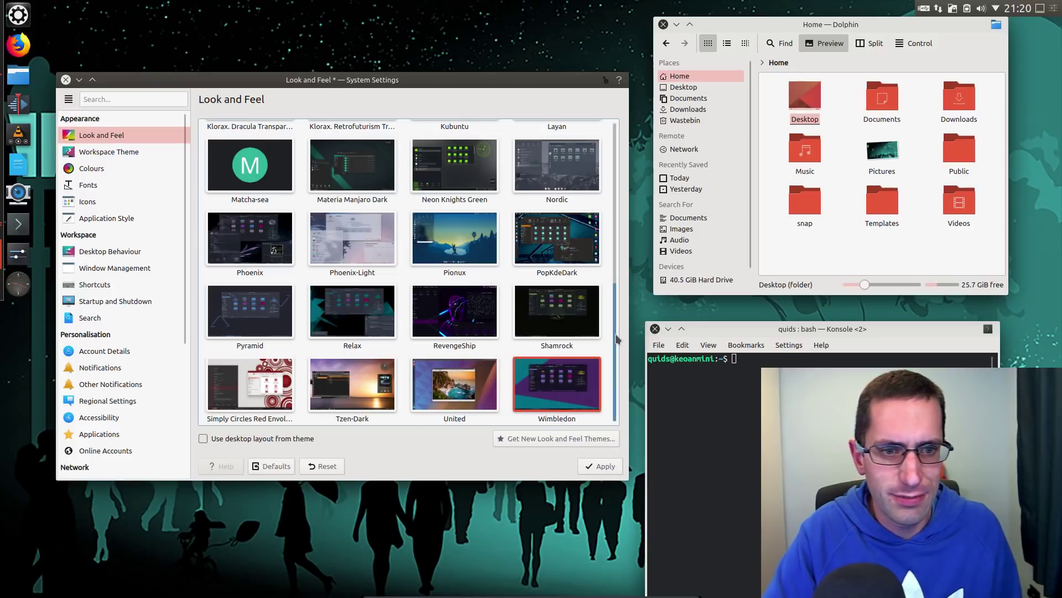
left_click_drag(618, 339, 618, 128)
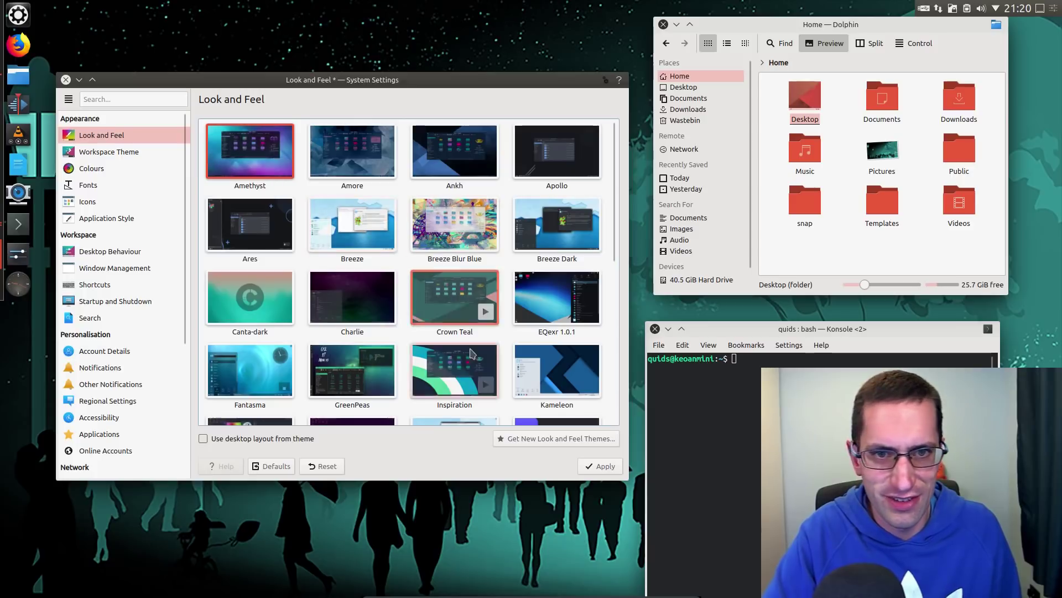
left_click(592, 470)
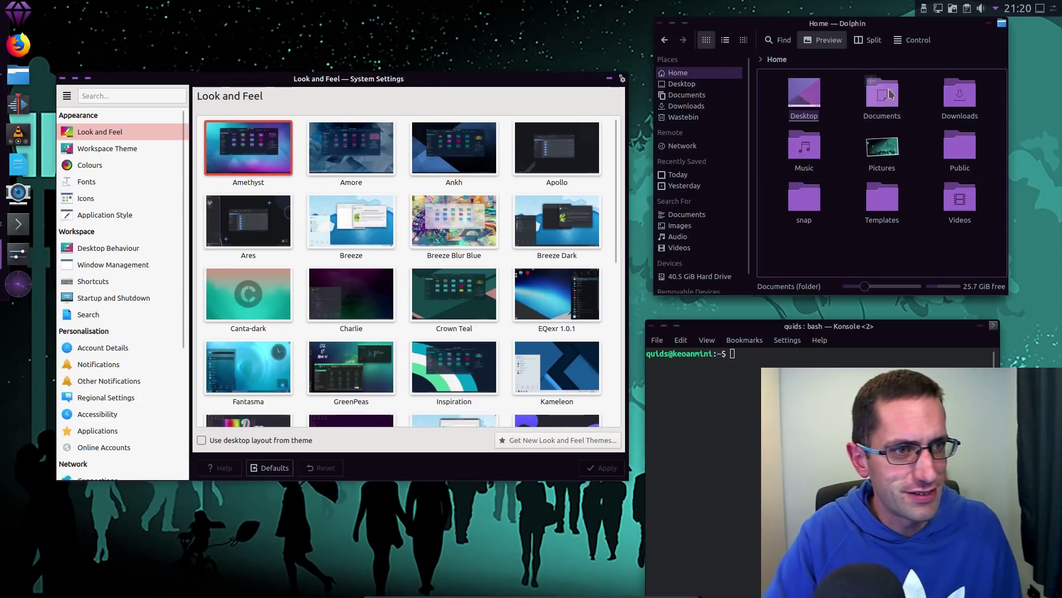
left_click(884, 145)
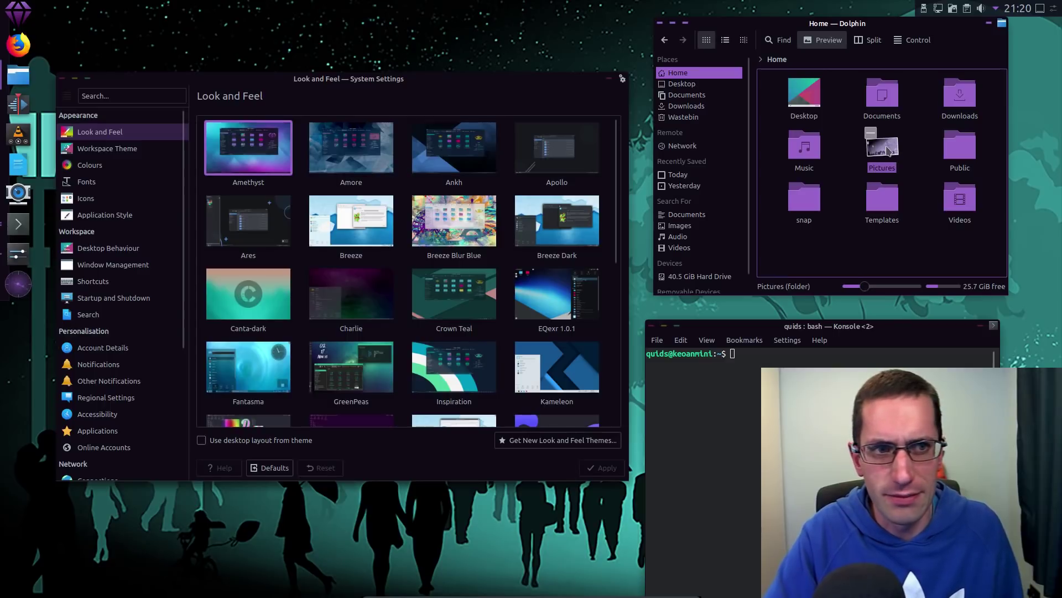
mouse_move(551, 163)
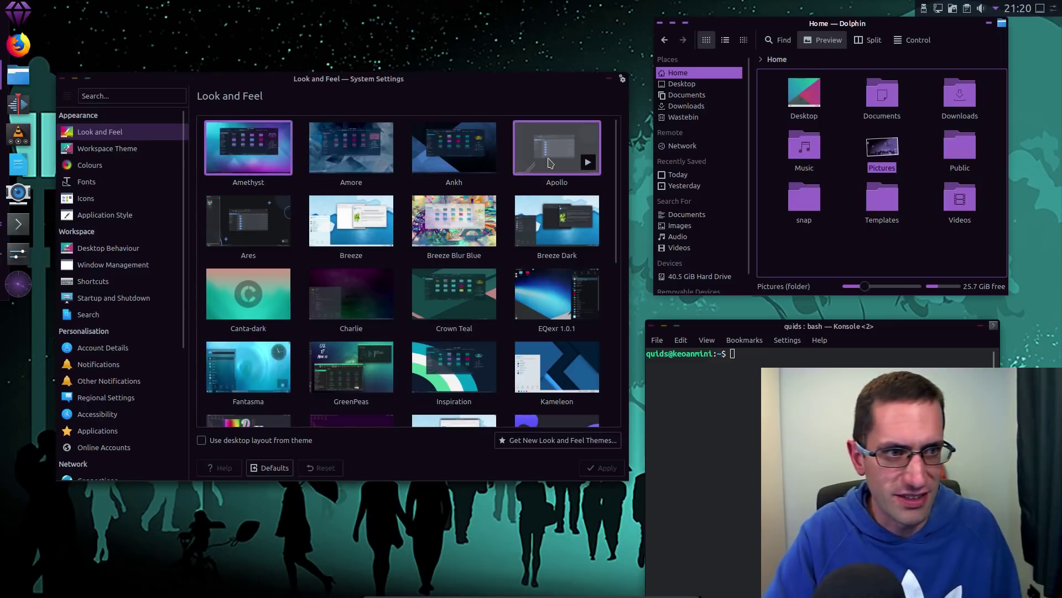
left_click(687, 85)
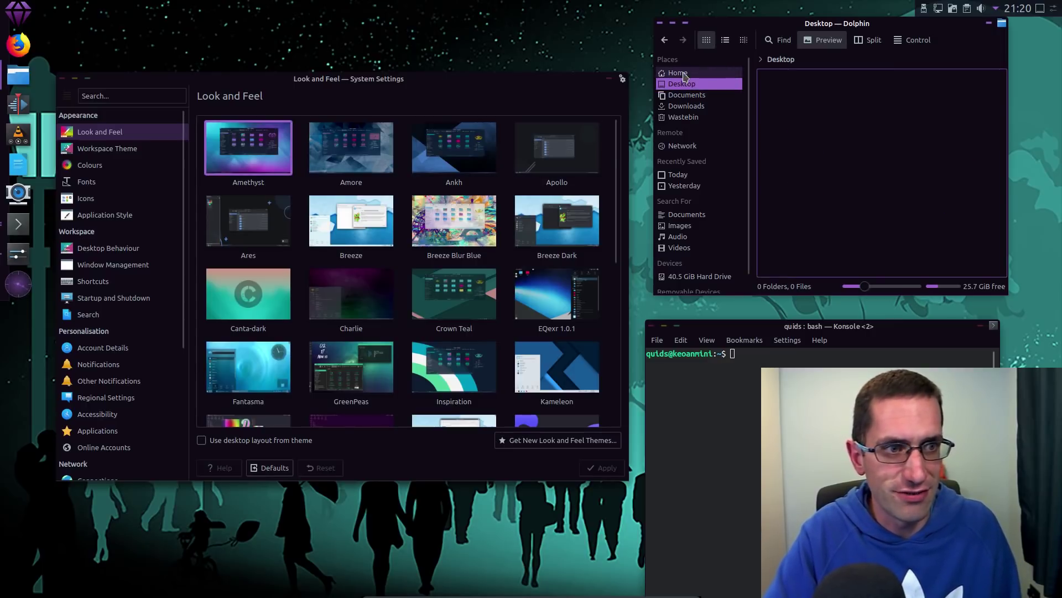
left_click(684, 74)
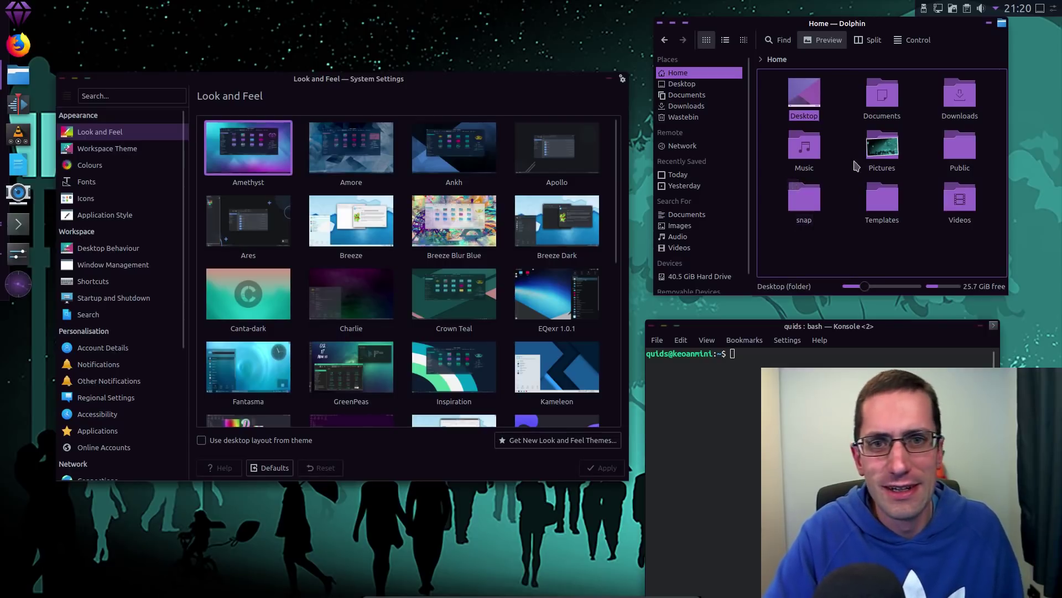
Step: Select the Ankh theme and apply it
left_click(423, 156)
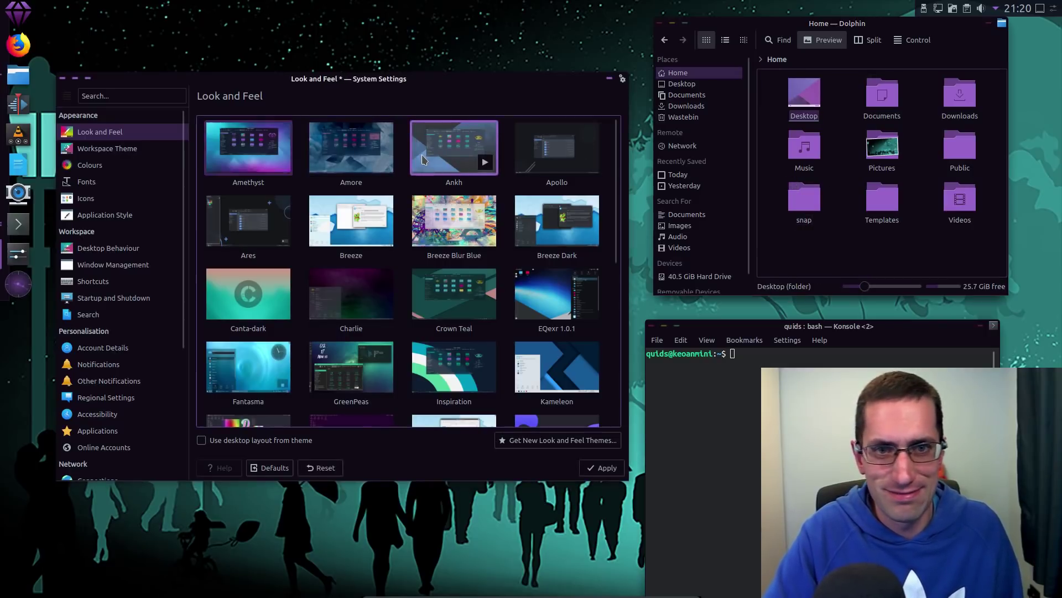
left_click(590, 471)
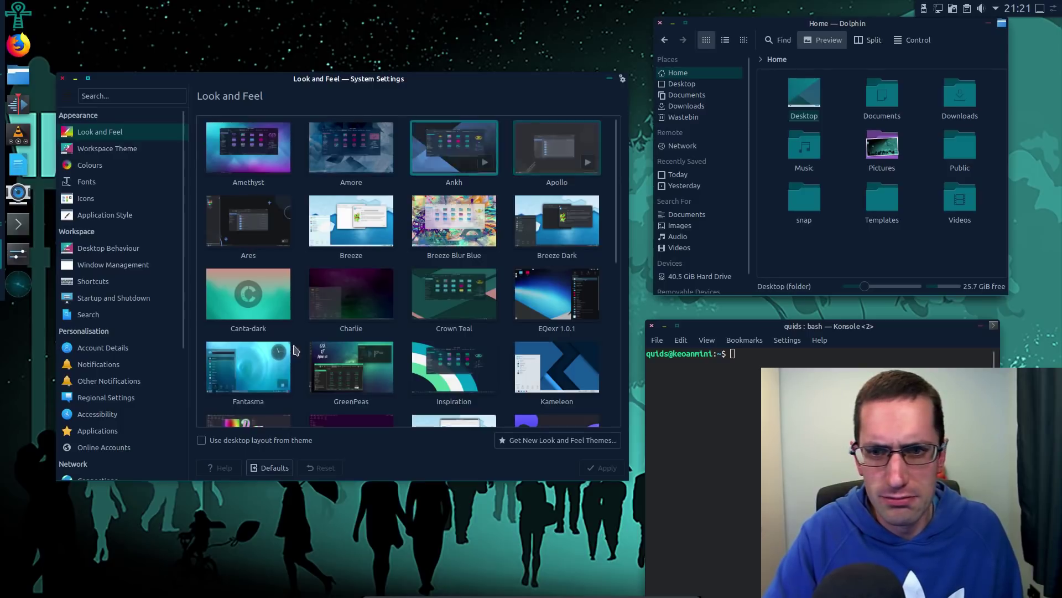
Step: Apply Breeze, then switch to and apply Breeze Blur Blue
left_click(351, 221)
left_click(609, 471)
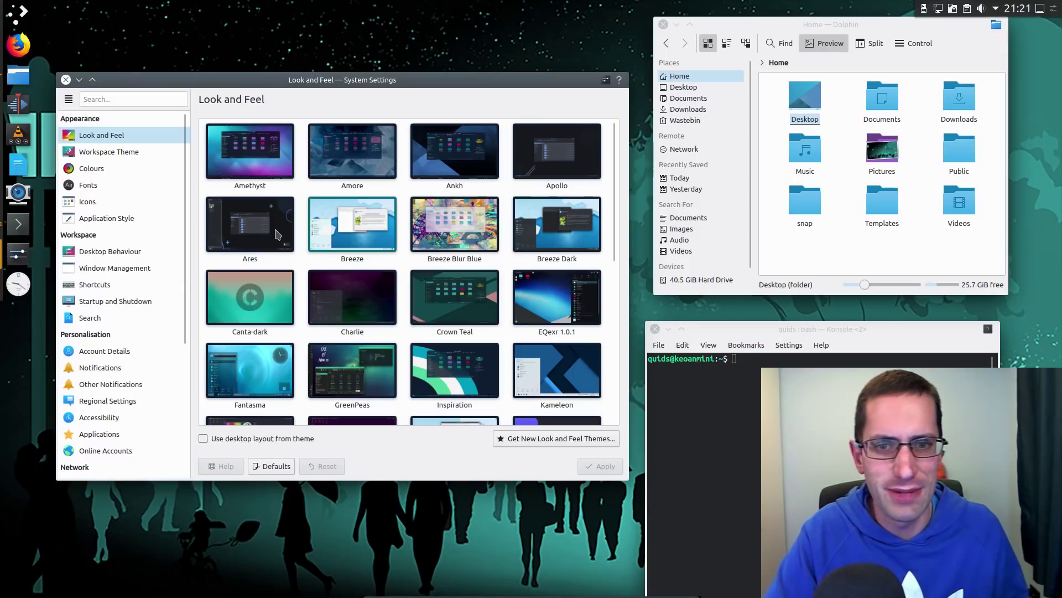
mouse_move(280, 236)
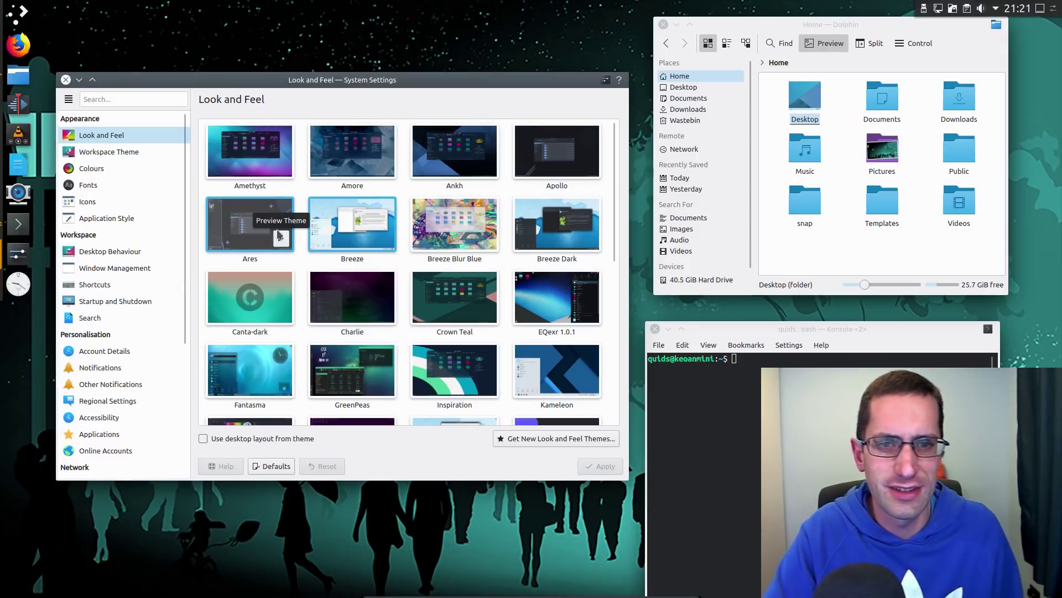
left_click(436, 246)
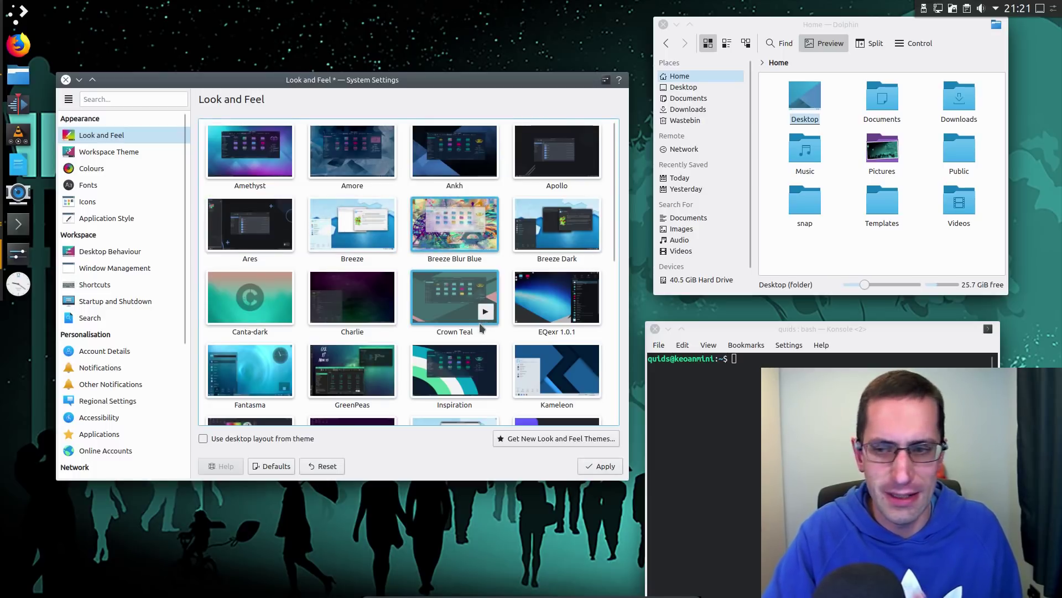
left_click(598, 468)
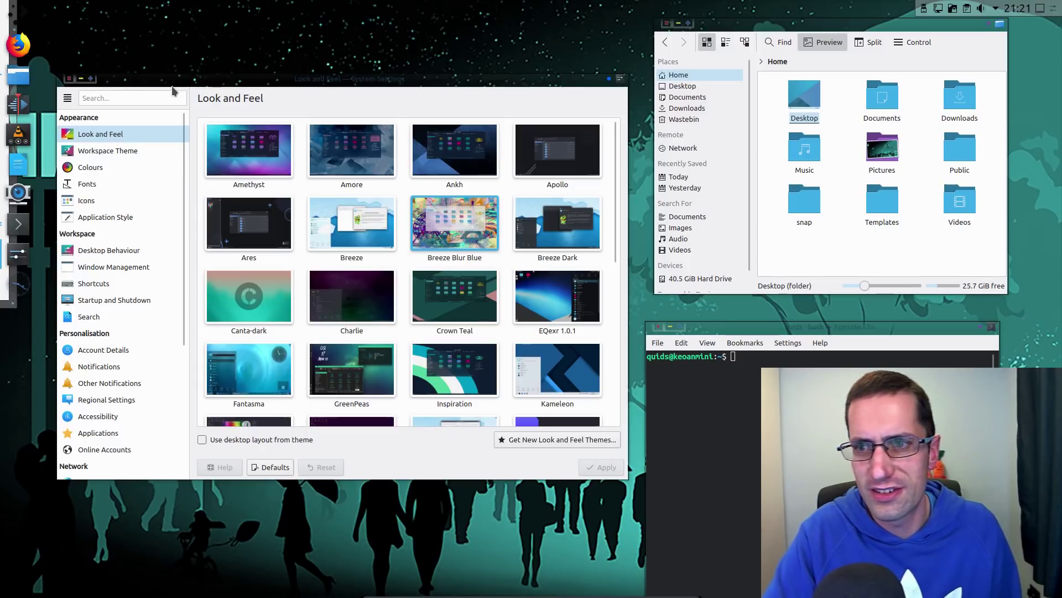
Step: Apply the Breeze Dark colour scheme under Colours, then return to Look and Feel
left_click(87, 168)
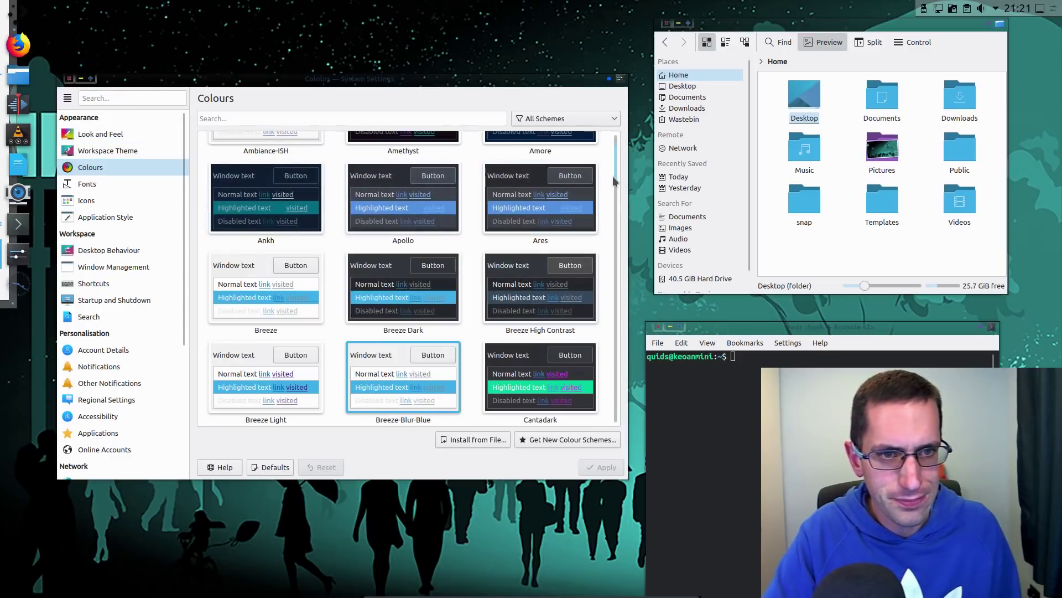
mouse_move(613, 175)
left_mouse_down()
mouse_move(618, 213)
mouse_move(618, 168)
left_mouse_up()
left_click(397, 344)
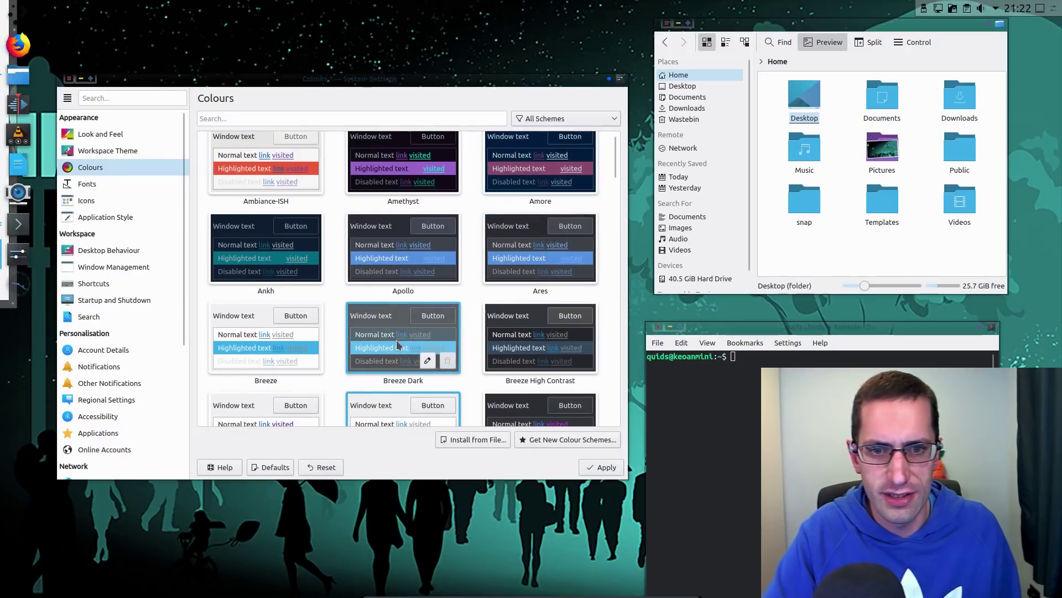
left_click(603, 467)
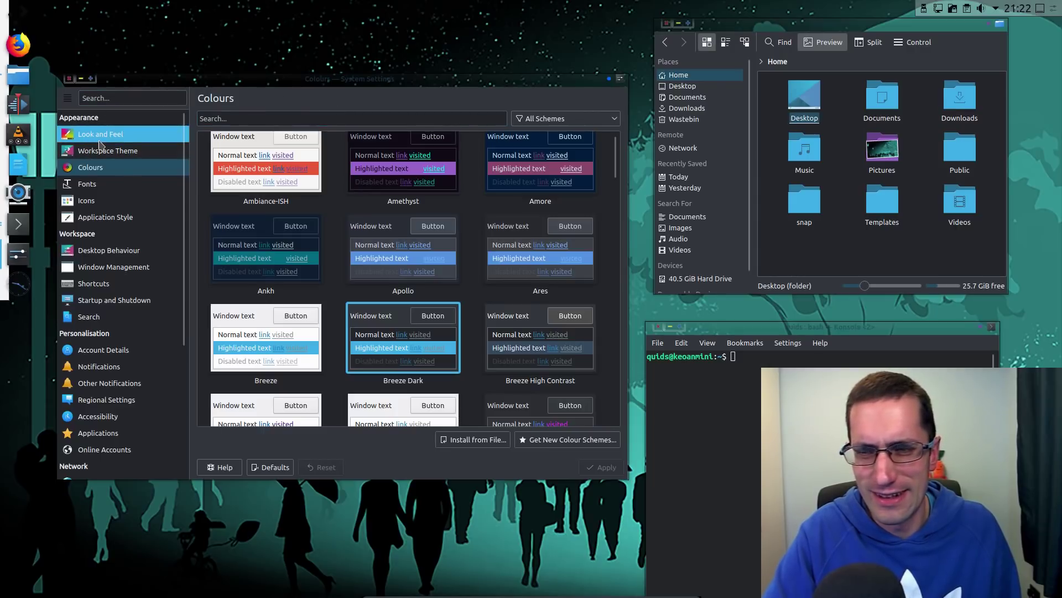
left_click(121, 137)
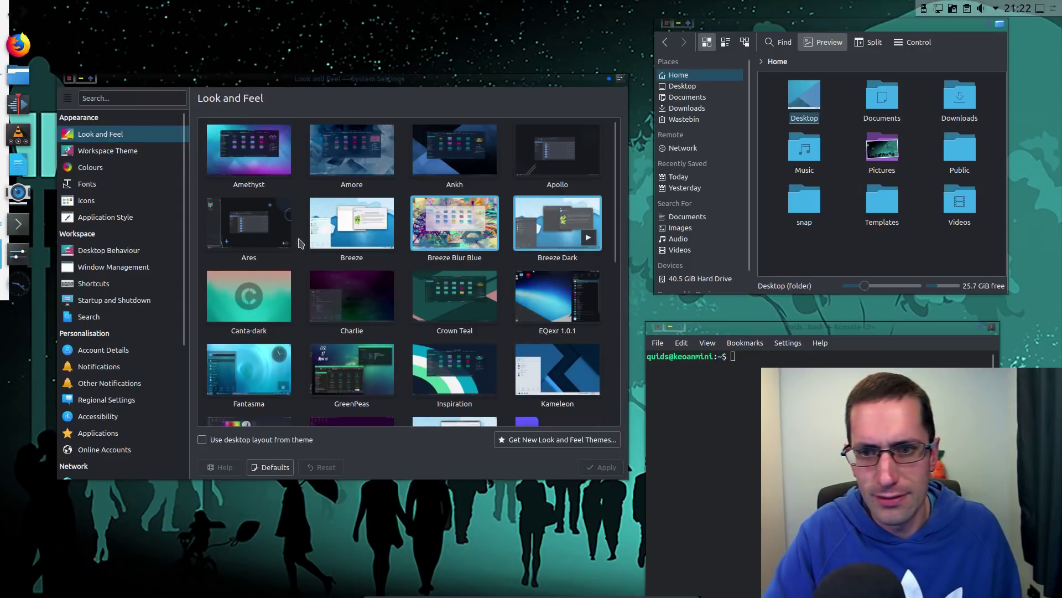
Step: Select Canta-dark, then pick Charlie and apply it
left_click(258, 288)
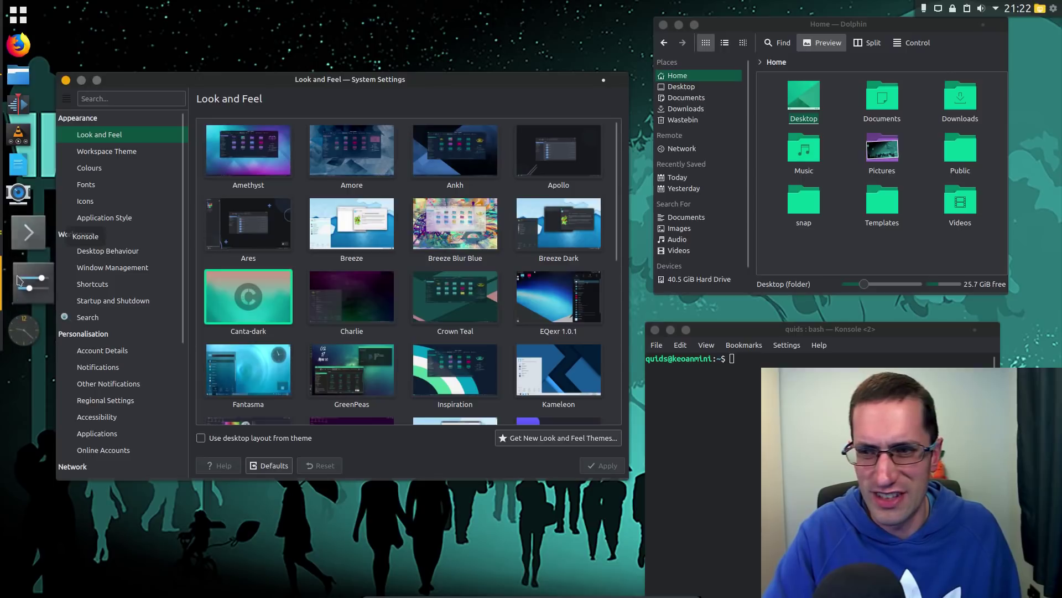
left_click(337, 301)
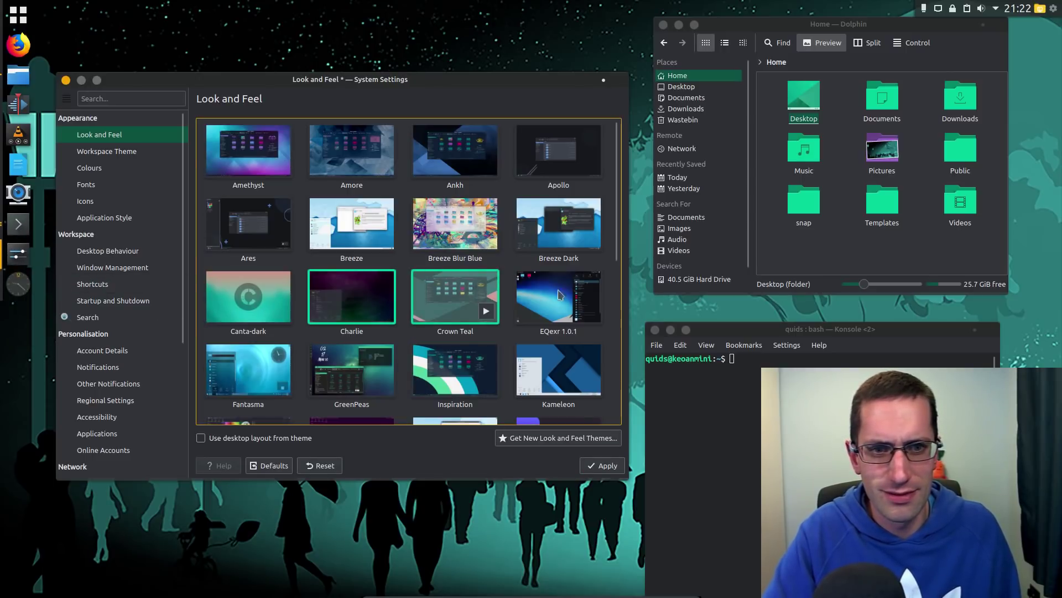
left_click(587, 463)
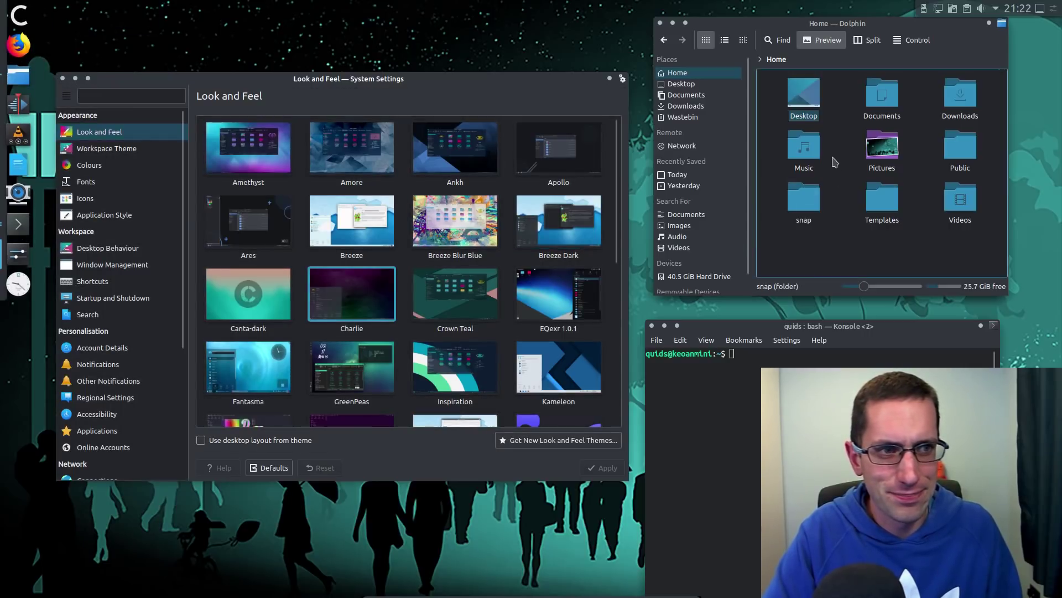
Step: Browse the file manager's Desktop and Documents folders, returning to Home
left_click(686, 84)
left_click(684, 73)
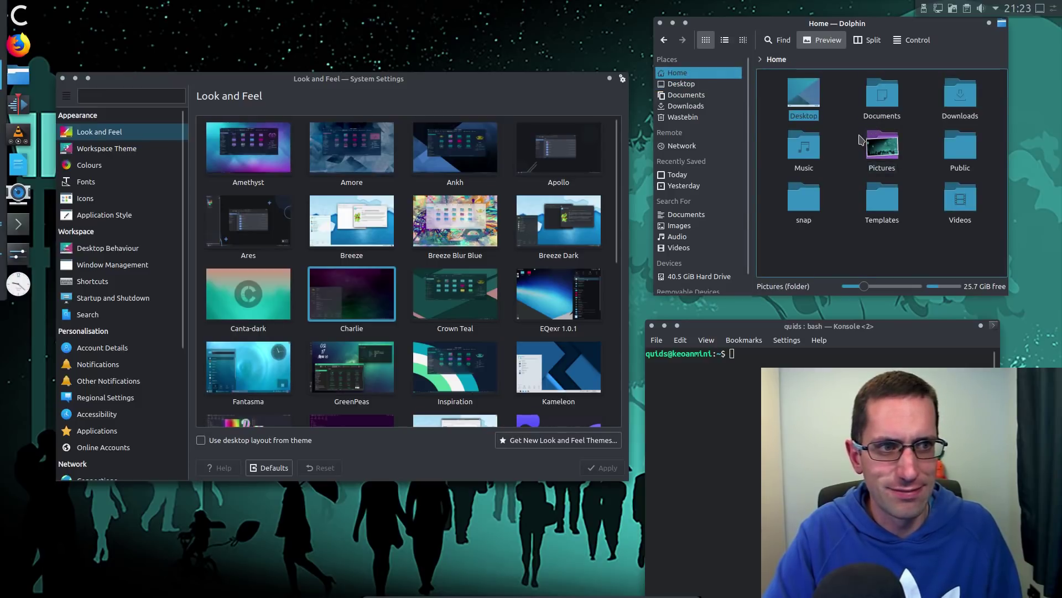
left_click(683, 95)
key("alt+Left")
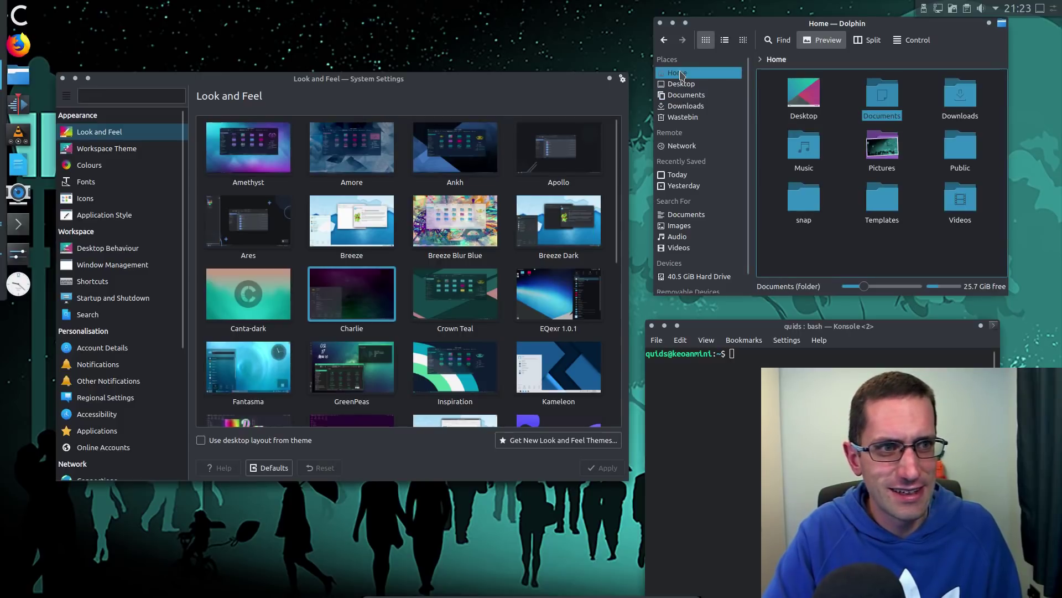
Step: Apply Crown Teal, then scroll down and apply Fantasma
left_click(455, 318)
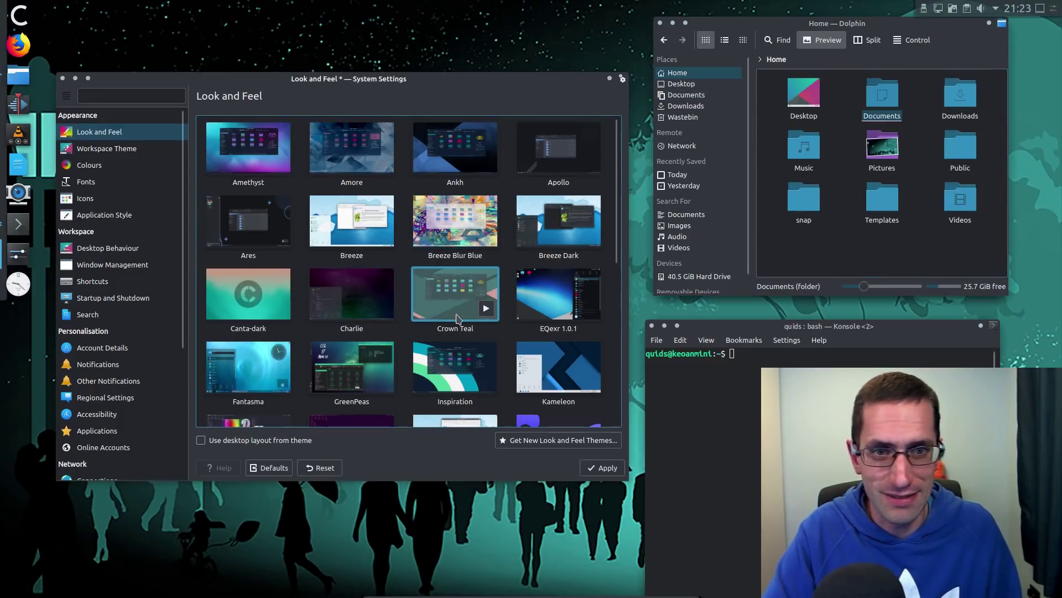
left_click(603, 467)
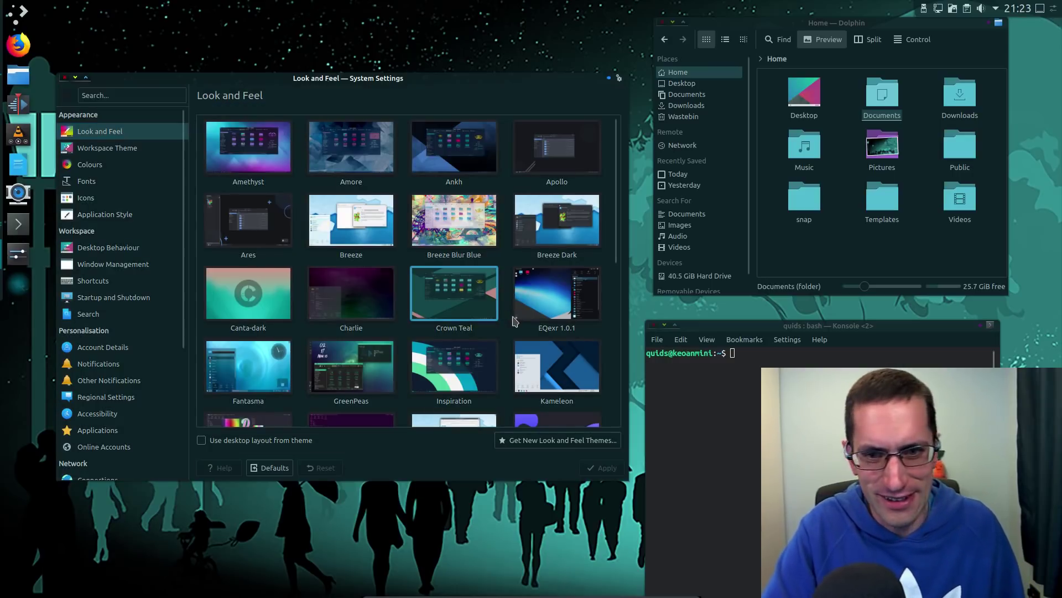
scroll(589, 290, "down", 1)
mouse_move(282, 308)
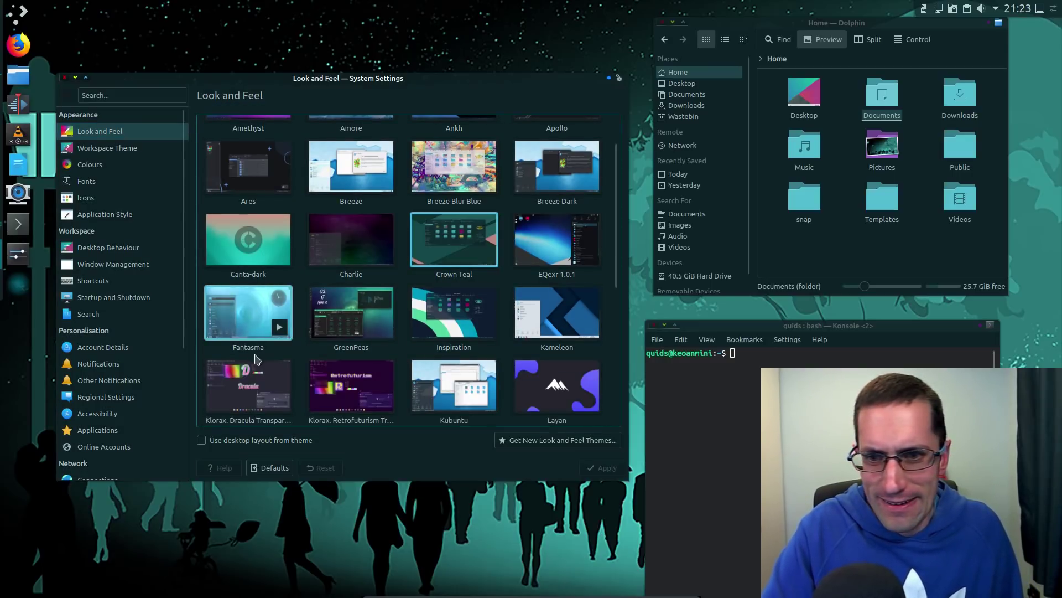
left_click(250, 324)
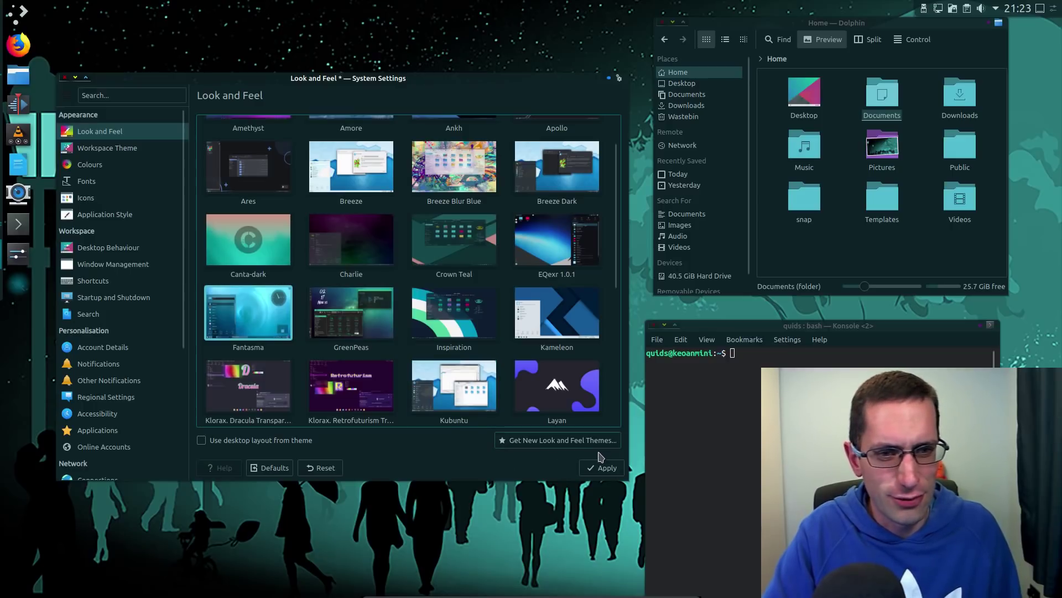
left_click(605, 468)
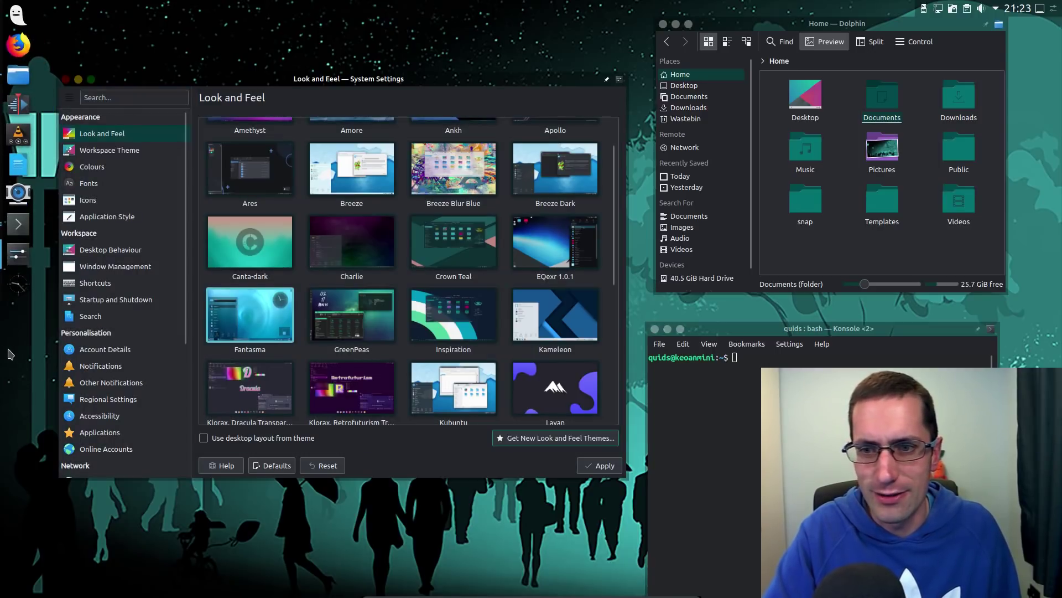
Step: Open the Latte Dock settings from a dock launcher's context menu
mouse_move(234, 323)
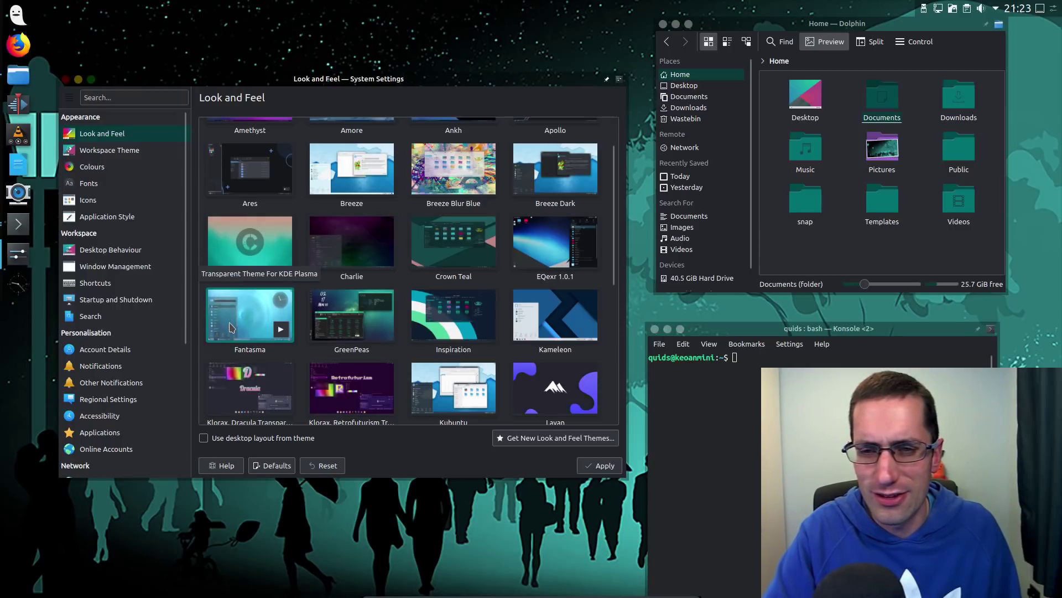
right_click(22, 332)
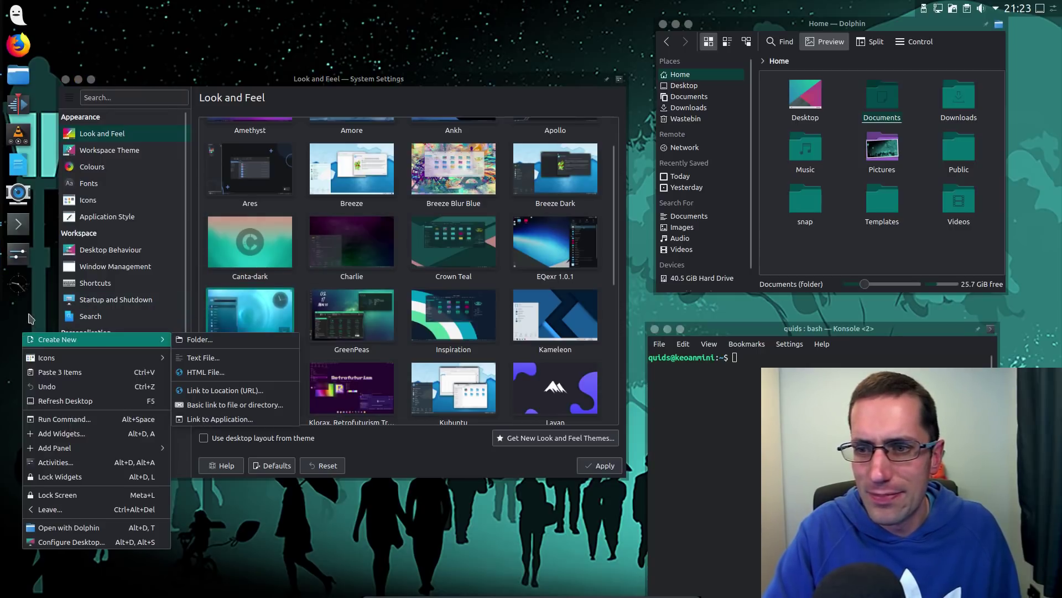
right_click(15, 159)
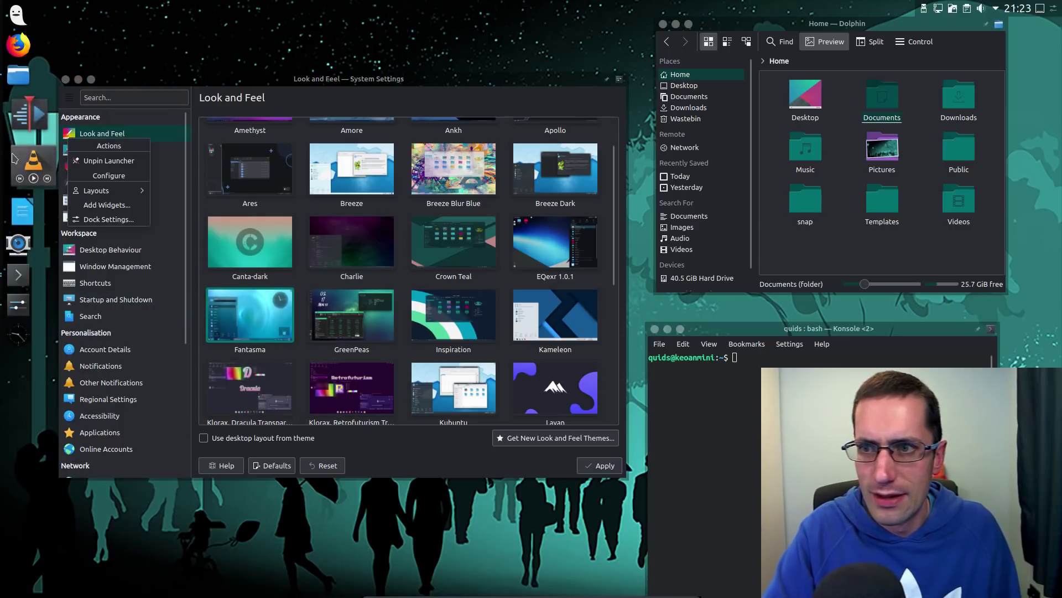
left_click(102, 220)
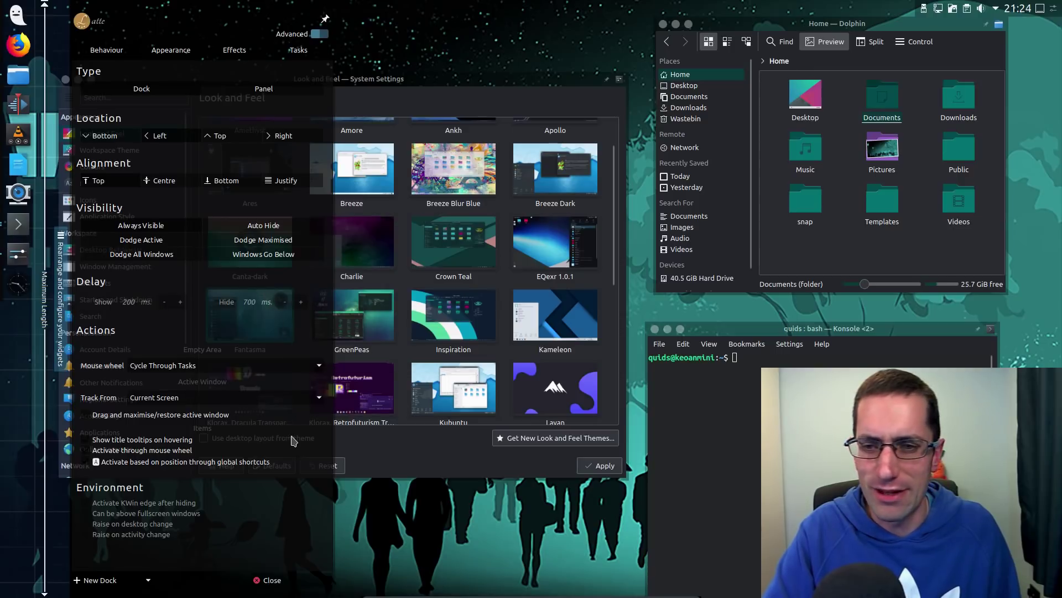
Step: Close the dock settings, then open and dismiss the Application Dashboard
left_click(371, 523)
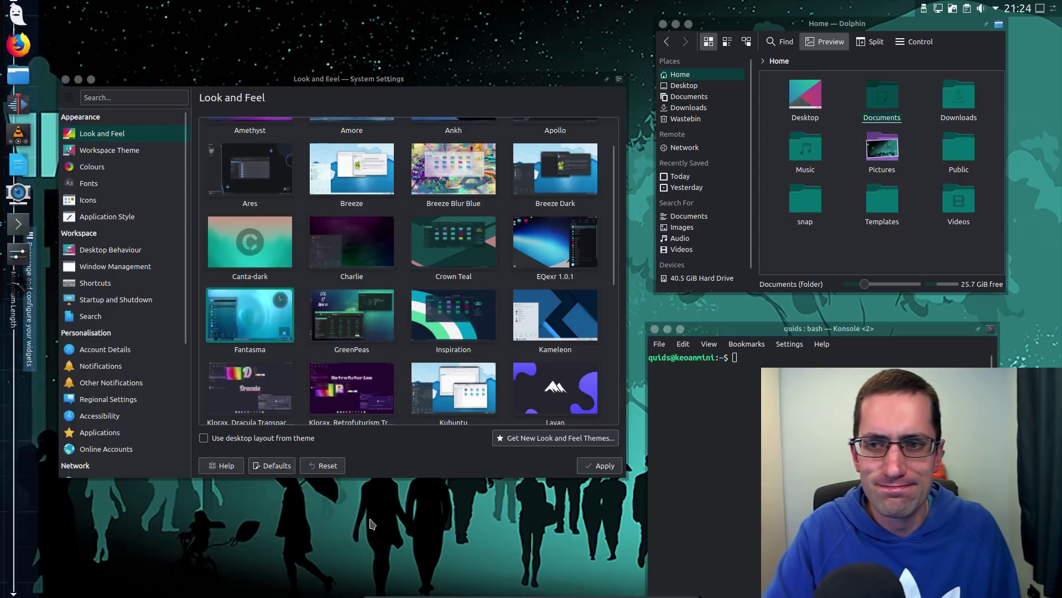
left_click(25, 22)
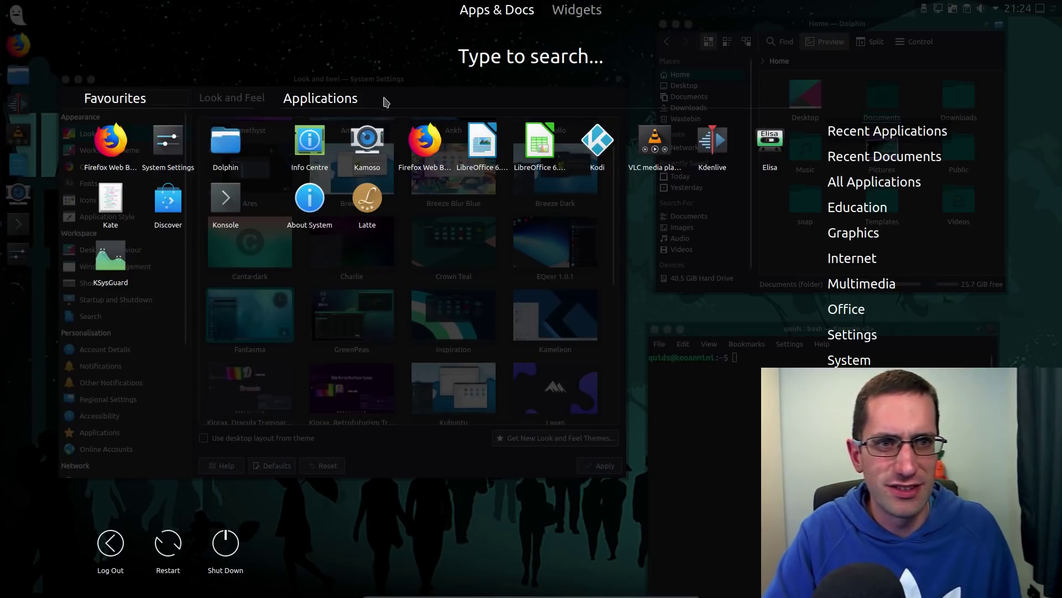
left_click(325, 516)
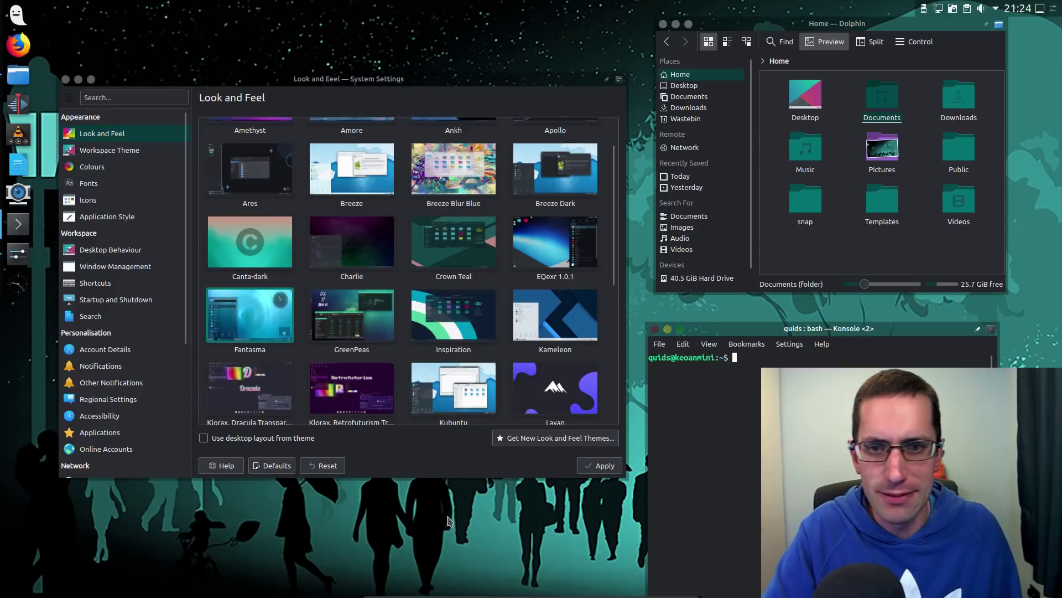
Step: Select and apply the Klorax Dracula Transparent global theme from the Look and Feel grid
scroll(414, 317, "down", 1)
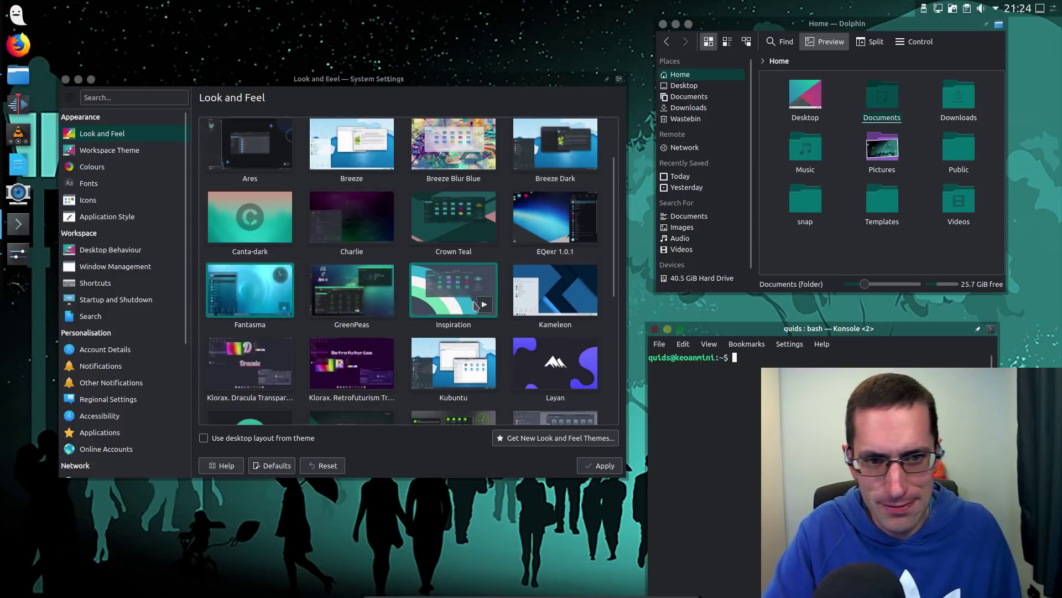
left_click(243, 370)
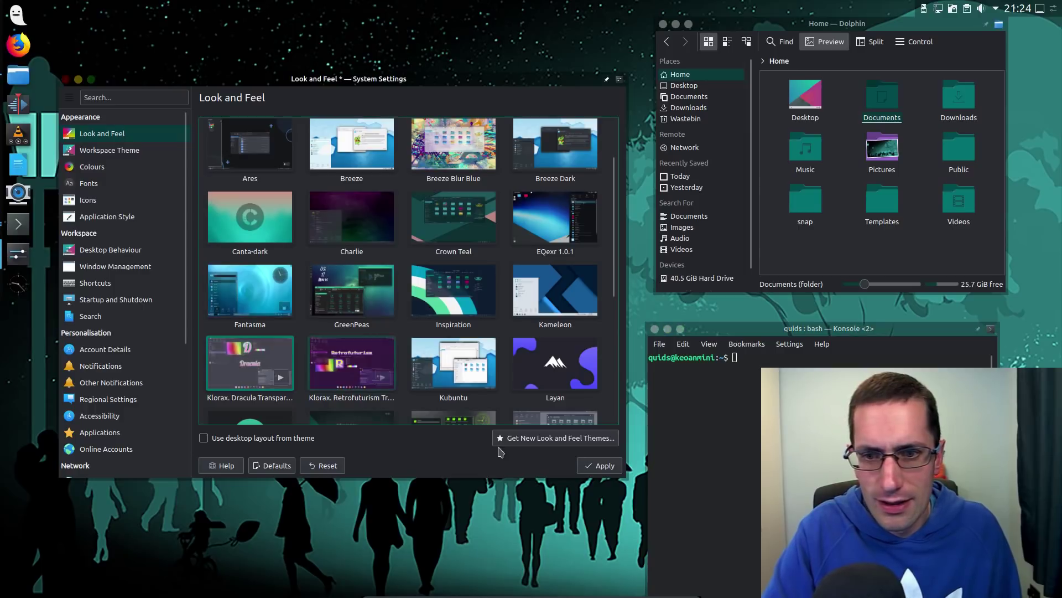
left_click(599, 466)
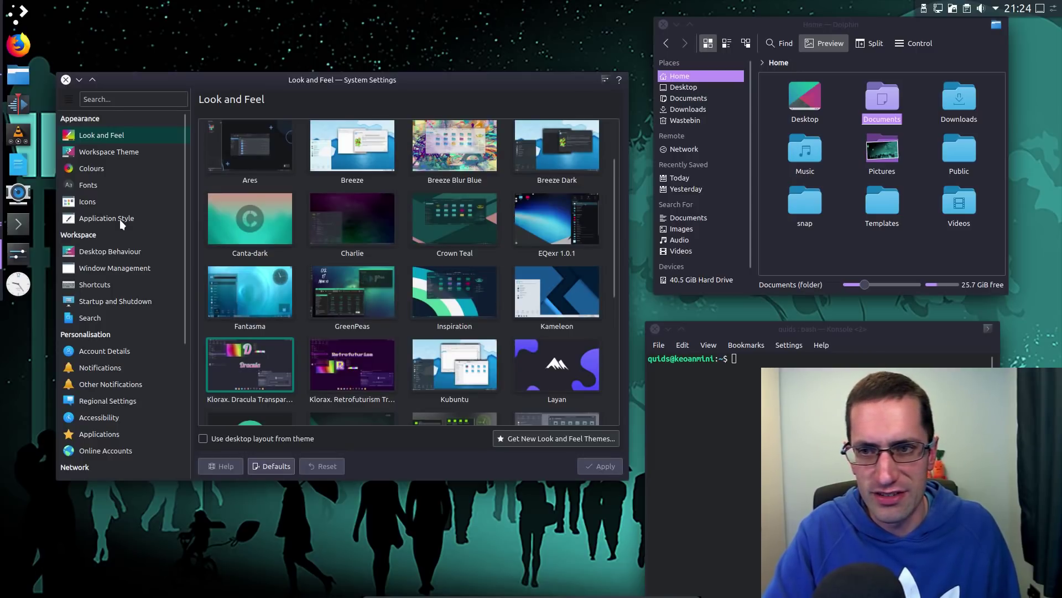
left_click(91, 217)
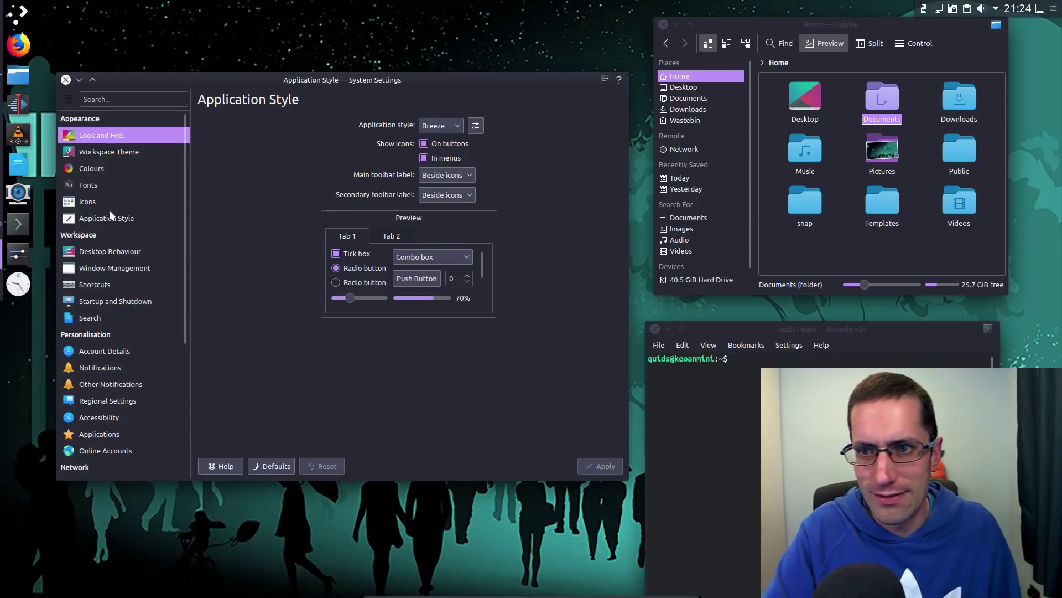
left_click(113, 216)
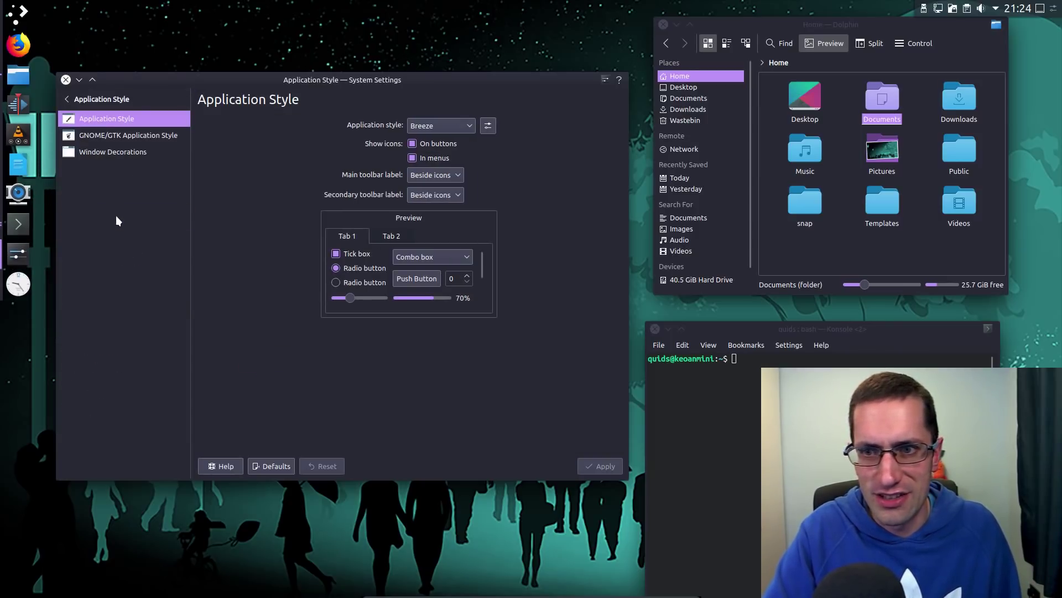
left_click(113, 135)
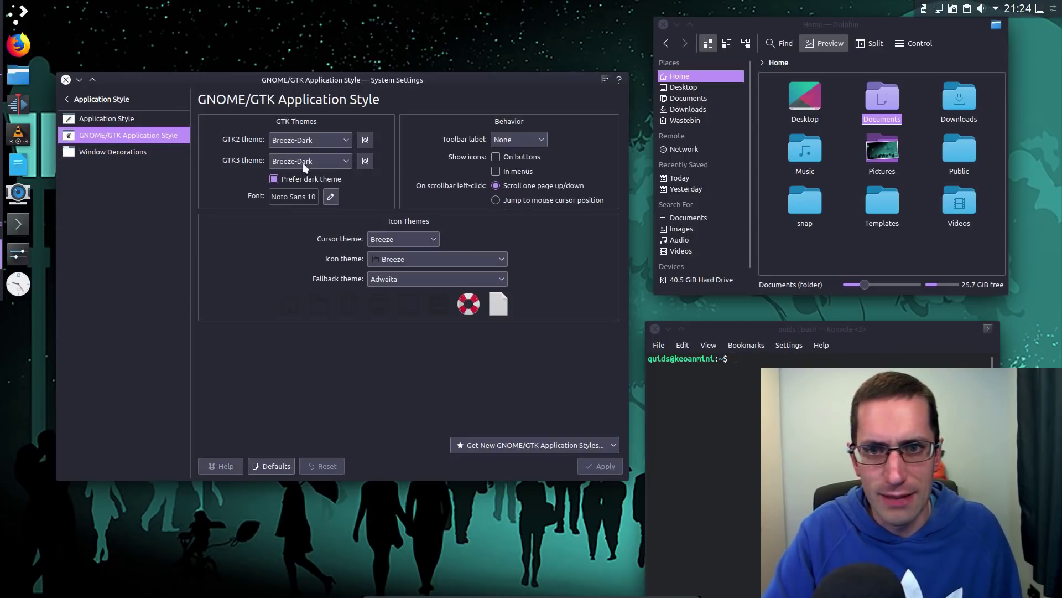
left_click(323, 140)
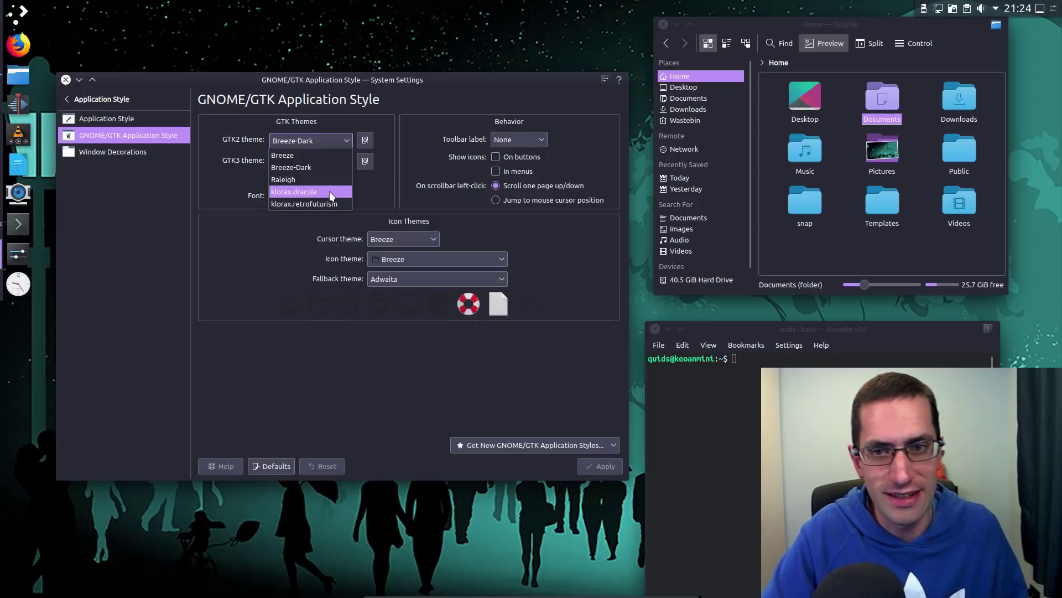
left_click(212, 188)
left_click(313, 161)
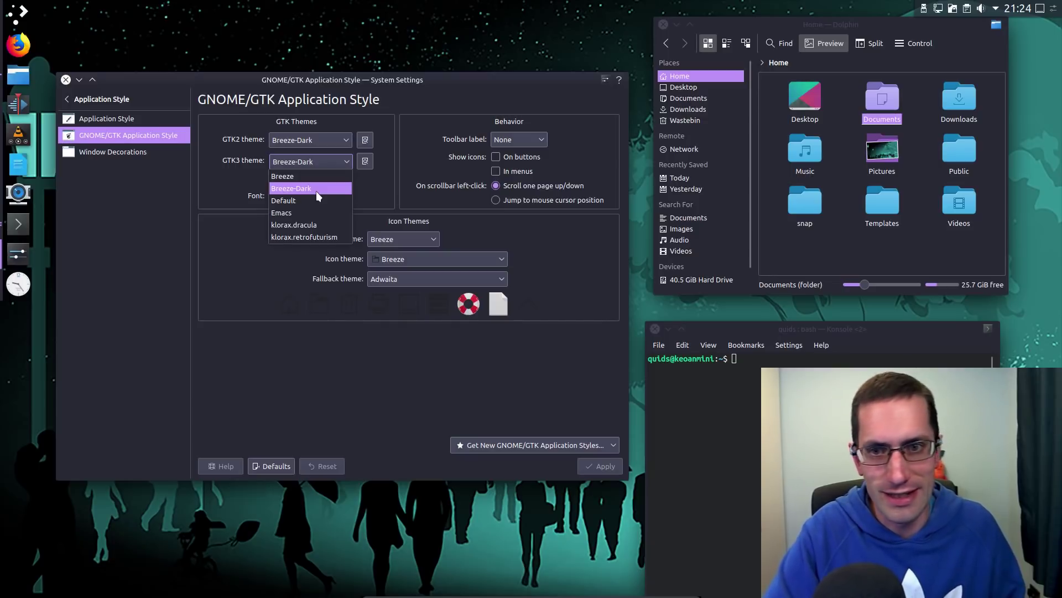
left_click(276, 158)
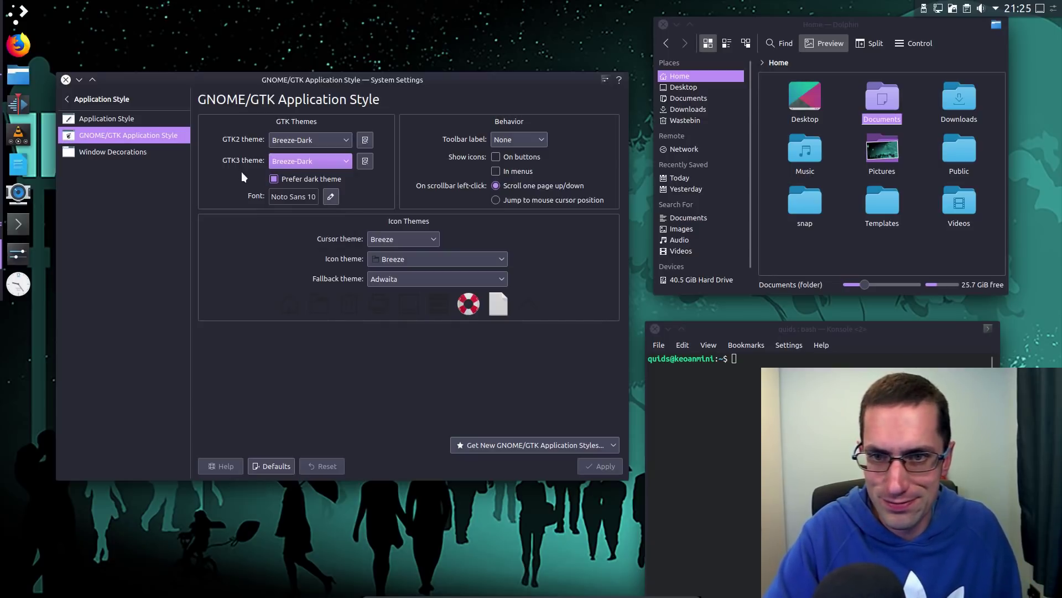
left_click(78, 98)
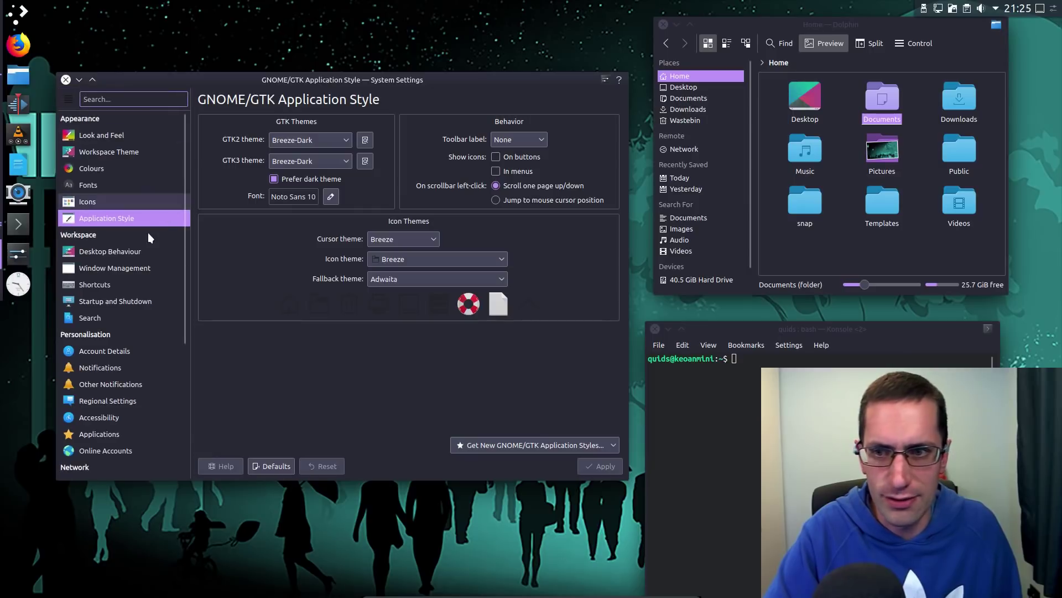
left_click(99, 135)
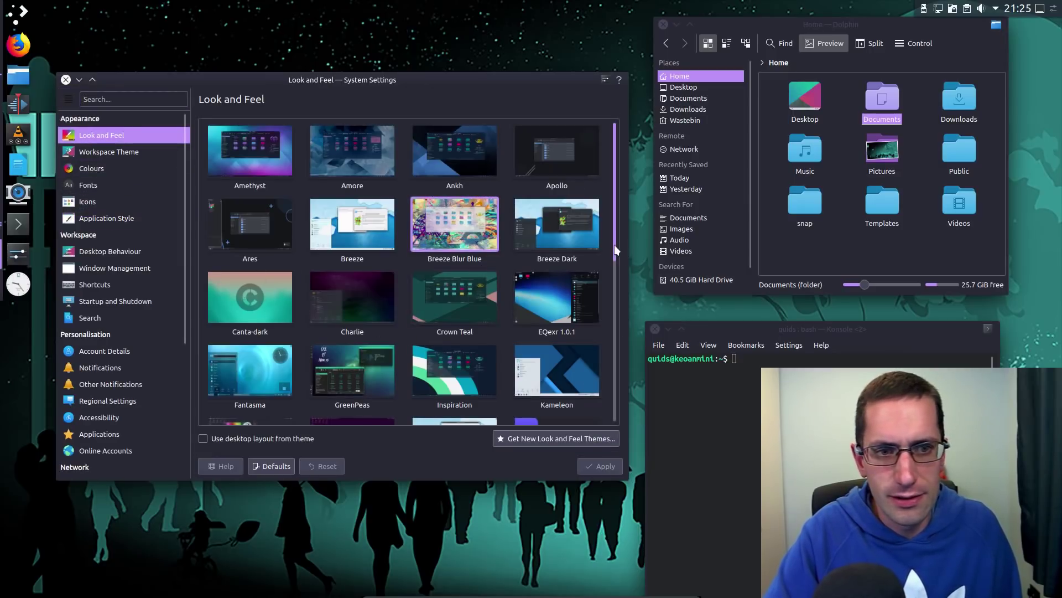
Step: Apply the Layan global theme, then bring the Dolphin file manager window to the front
left_click_drag(615, 252, 618, 318)
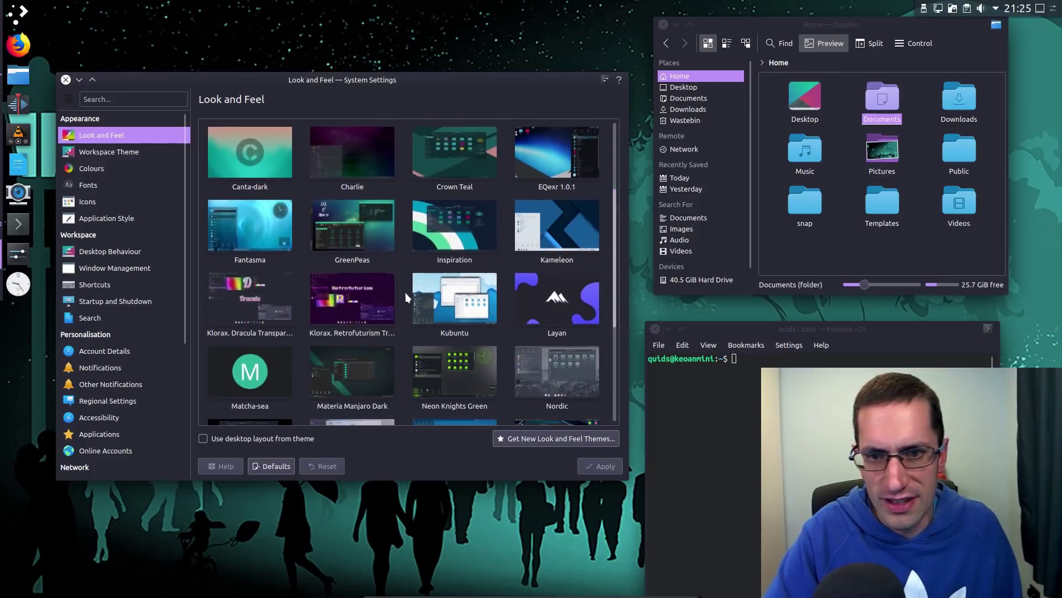
mouse_move(346, 288)
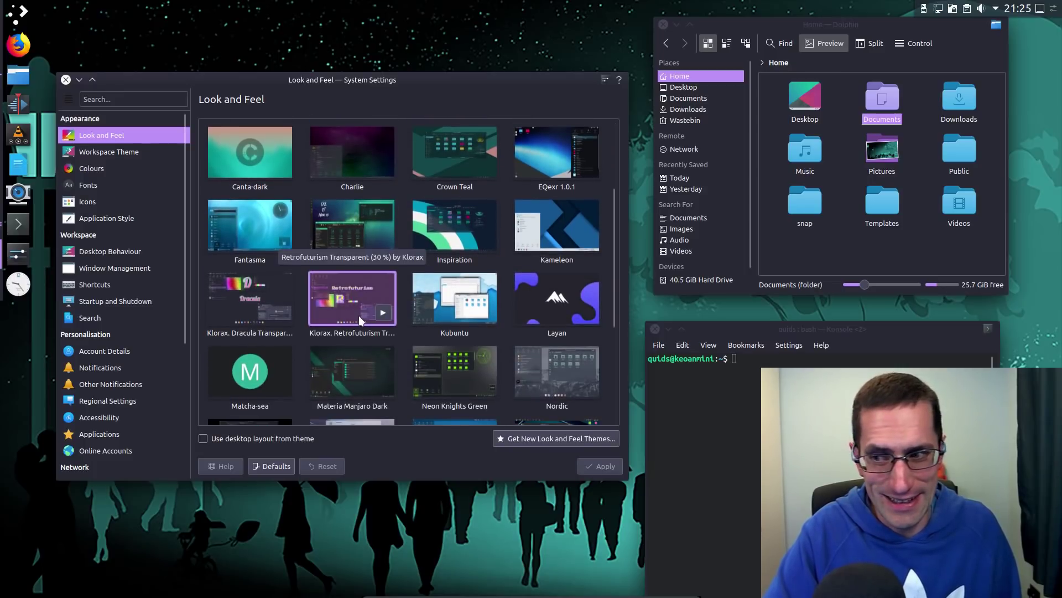
left_click(549, 321)
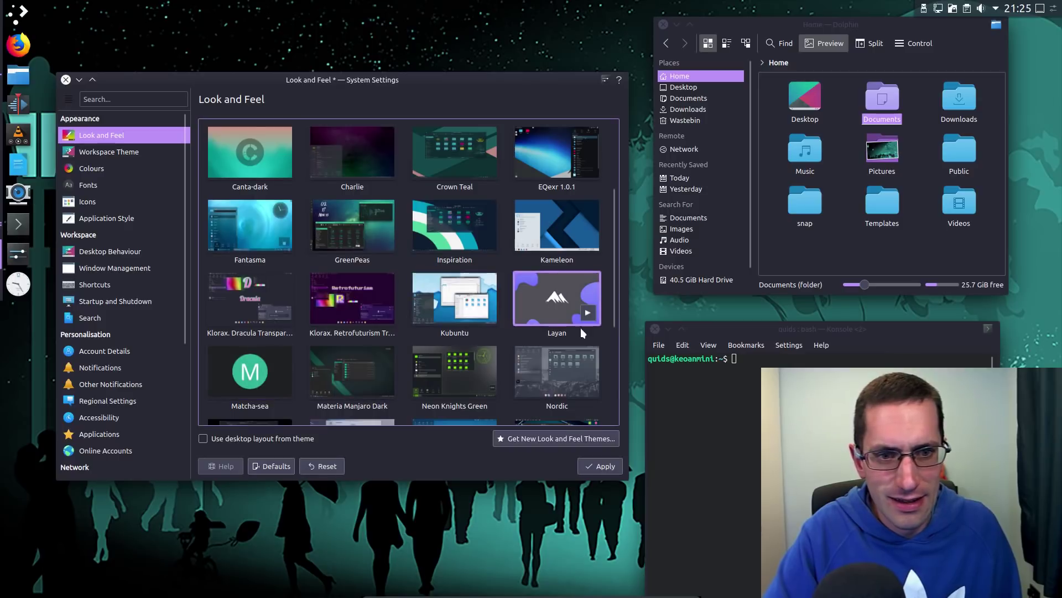
left_click(599, 463)
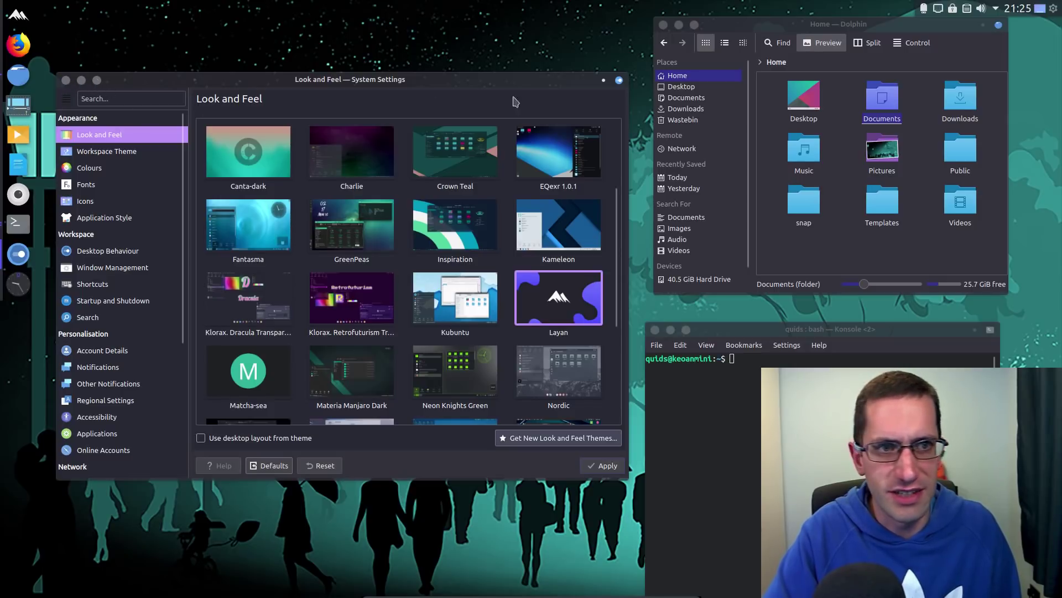
left_click(711, 80)
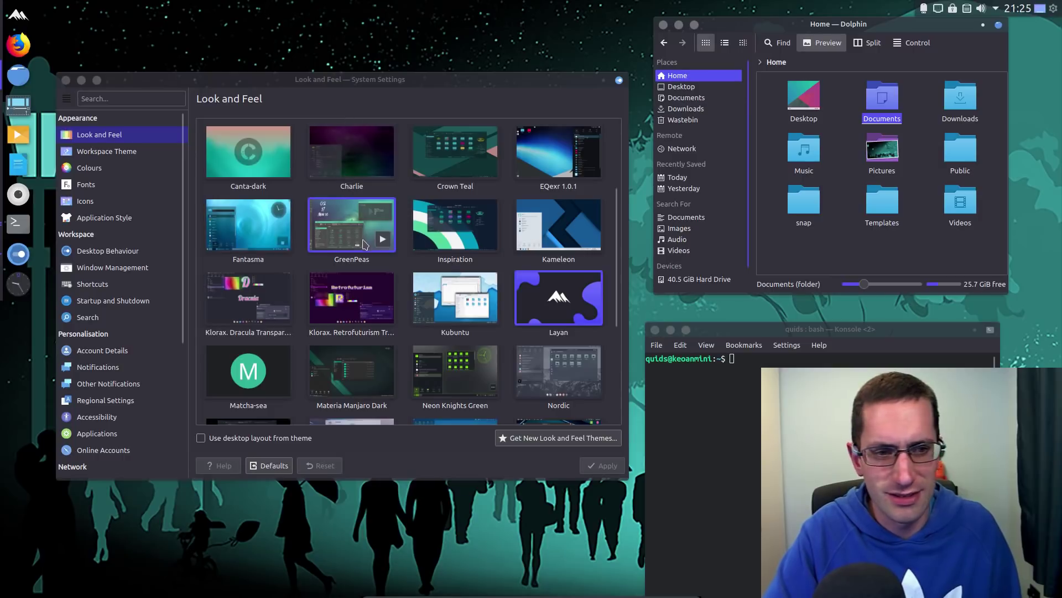
Step: Apply the Materia Manjaro Dark global theme
mouse_move(387, 328)
mouse_move(255, 381)
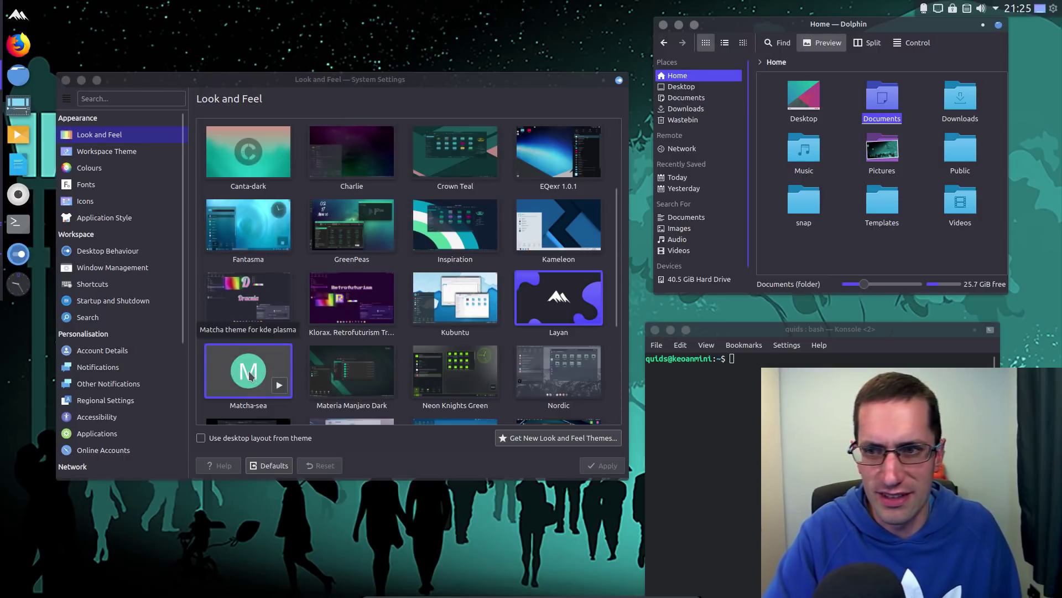
left_click(251, 375)
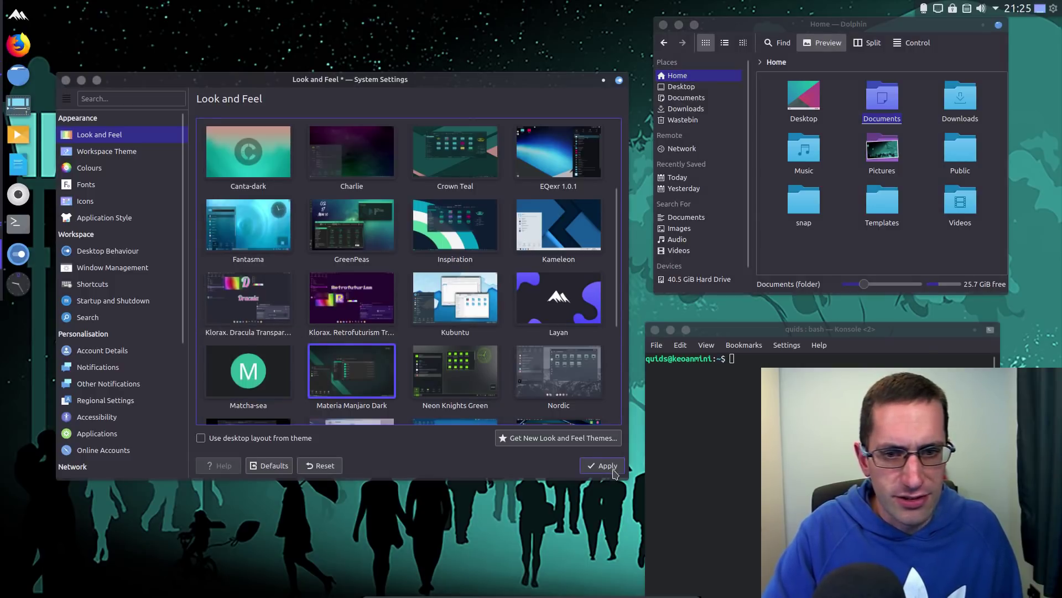
left_click(614, 471)
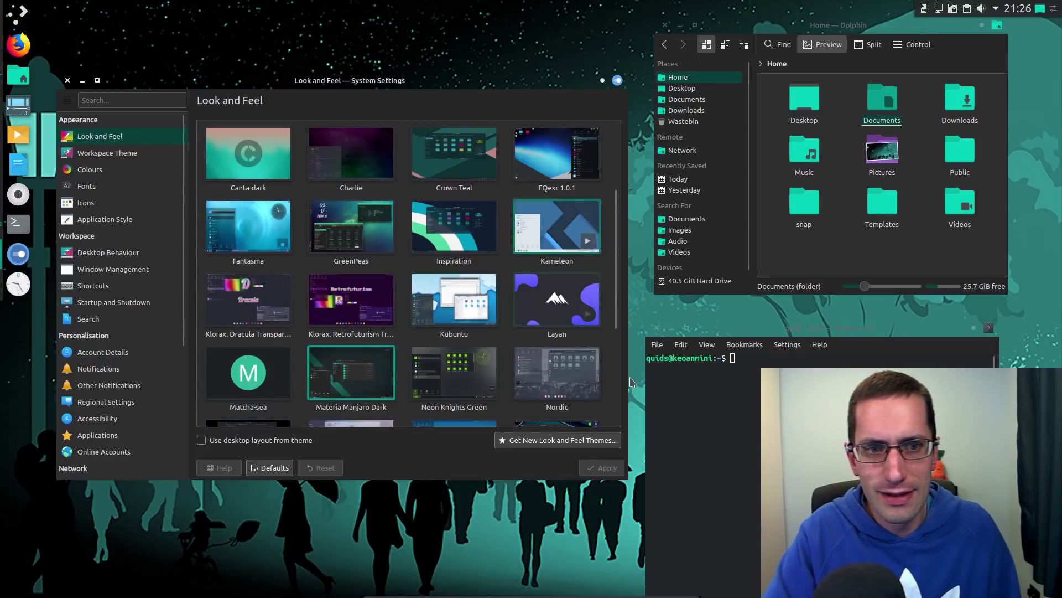
Step: Switch the global theme to Neon Knights Green for green accents and teal folders
scroll(621, 363, "down", 2)
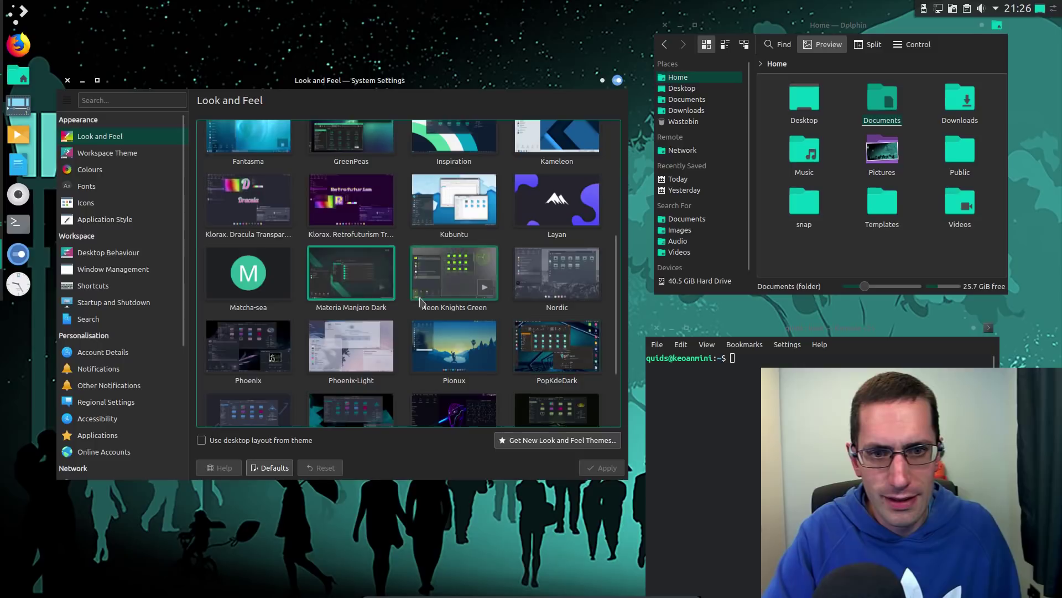
left_click(454, 273)
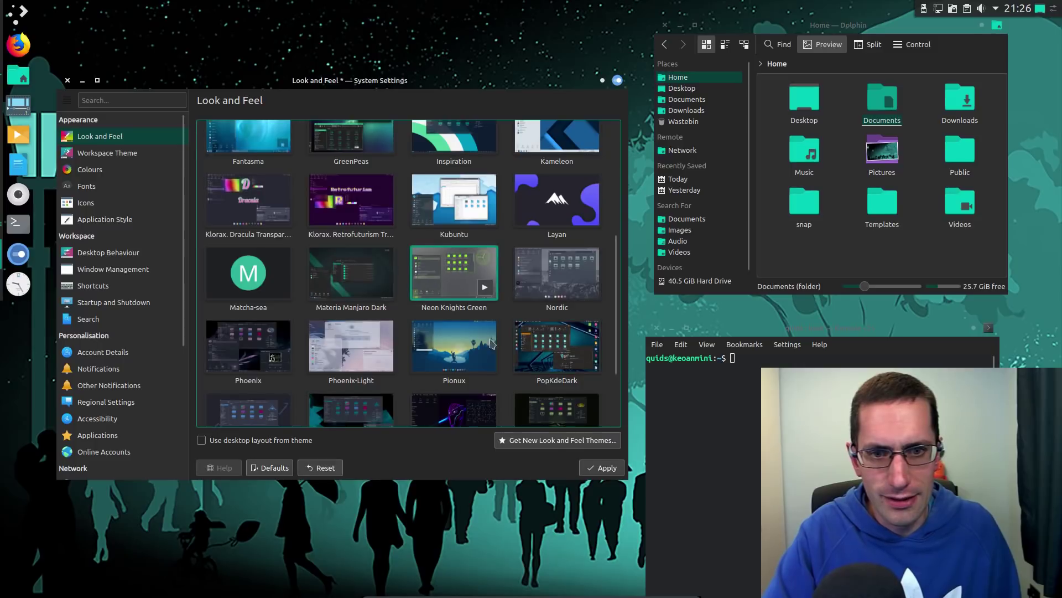
left_click(602, 469)
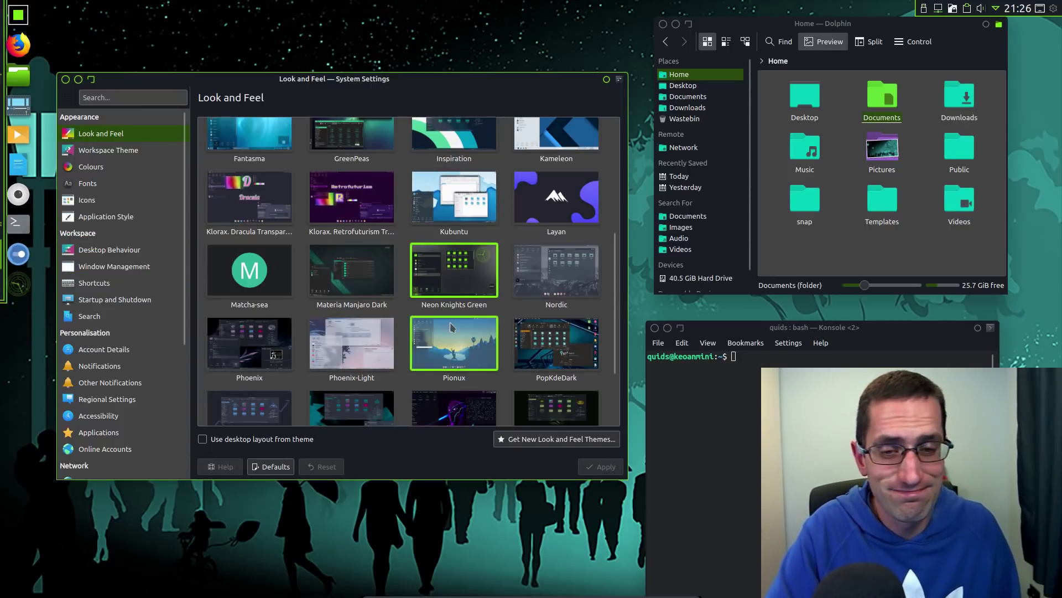
Step: Apply the RevengeShip global theme, giving purple accents and magenta folder icons
scroll(348, 337, "down", 1)
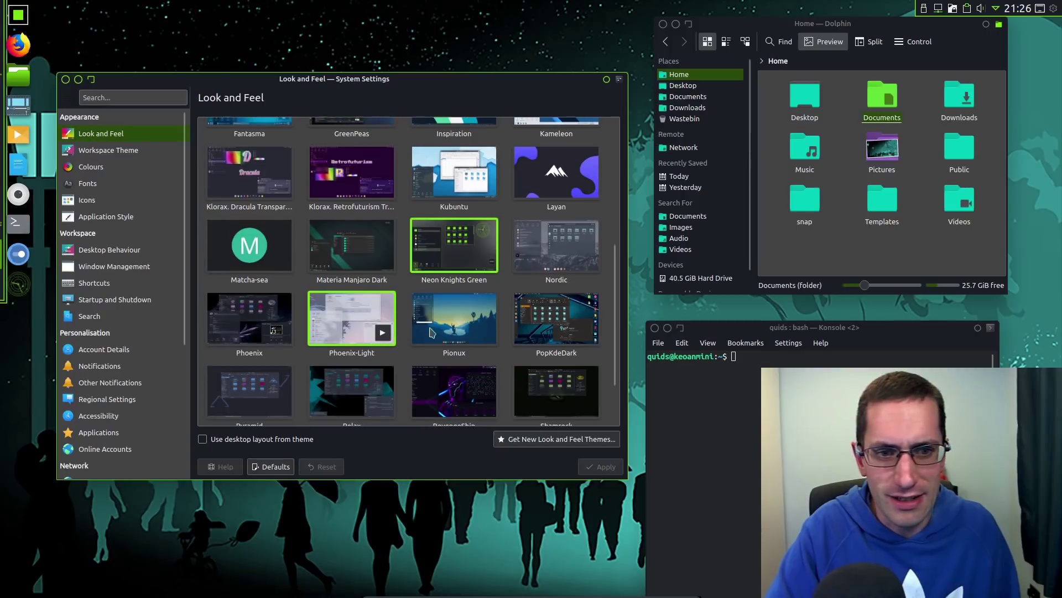
left_click(436, 383)
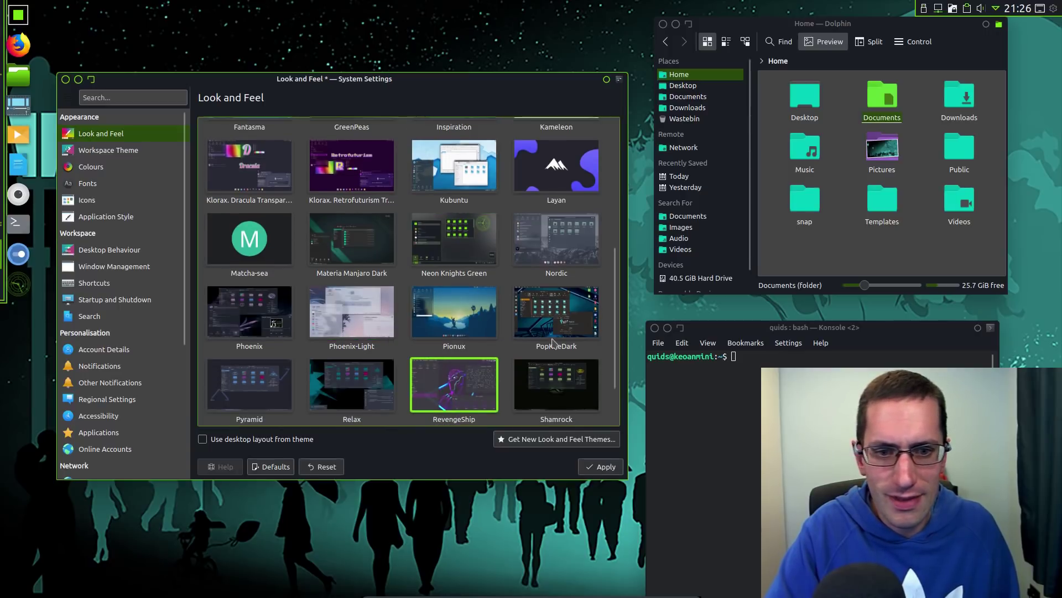
left_click(601, 466)
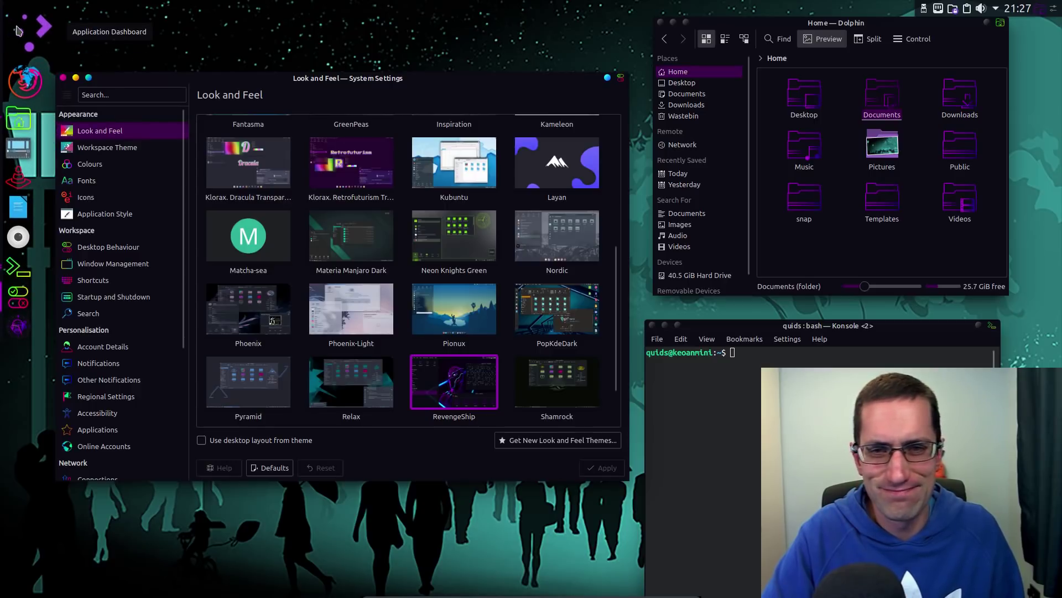
left_click(19, 31)
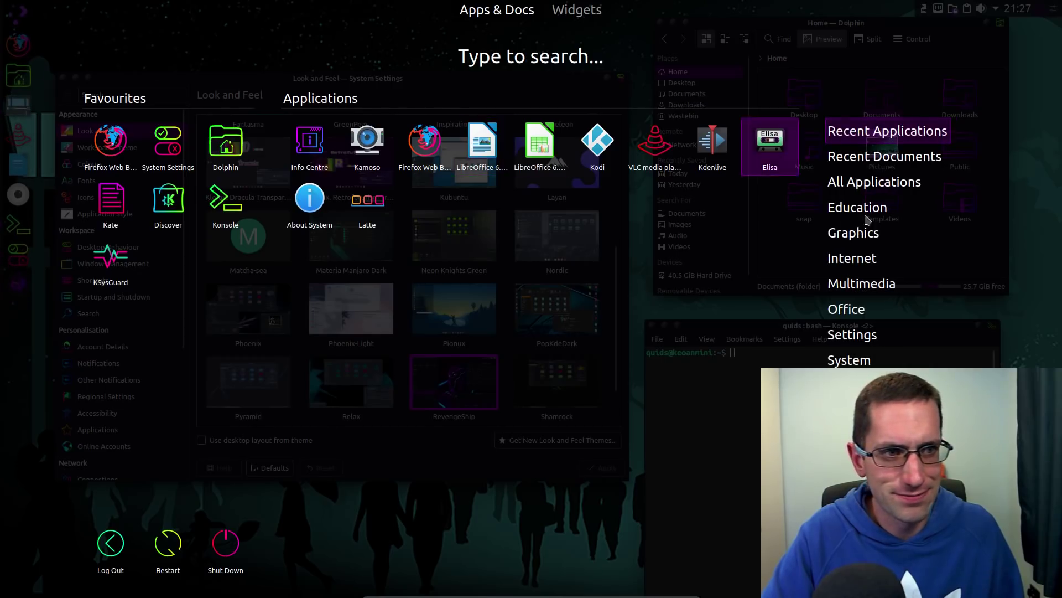
mouse_move(874, 182)
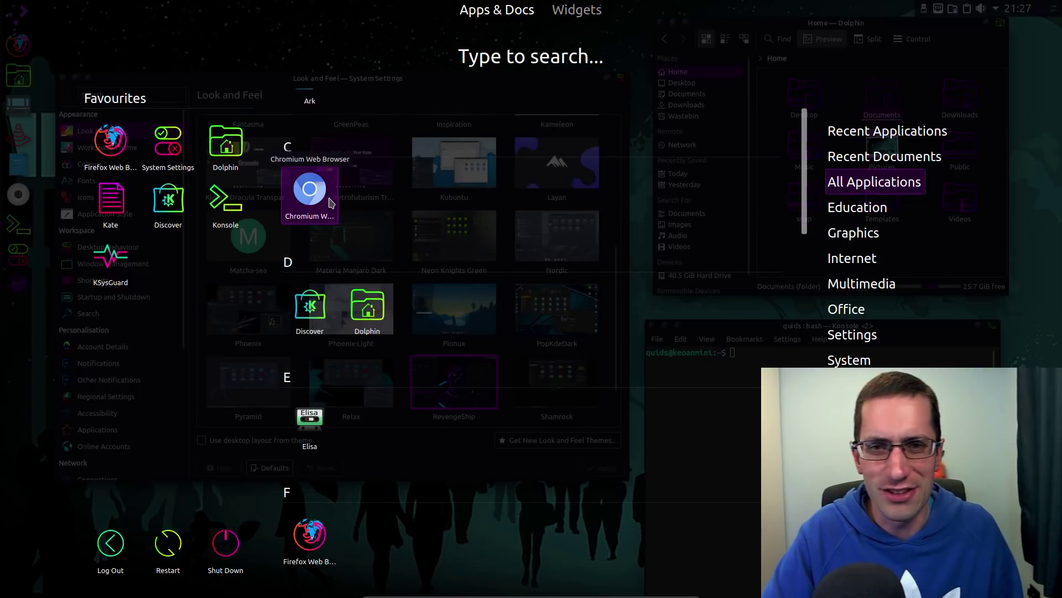
left_click_drag(805, 210, 854, 385)
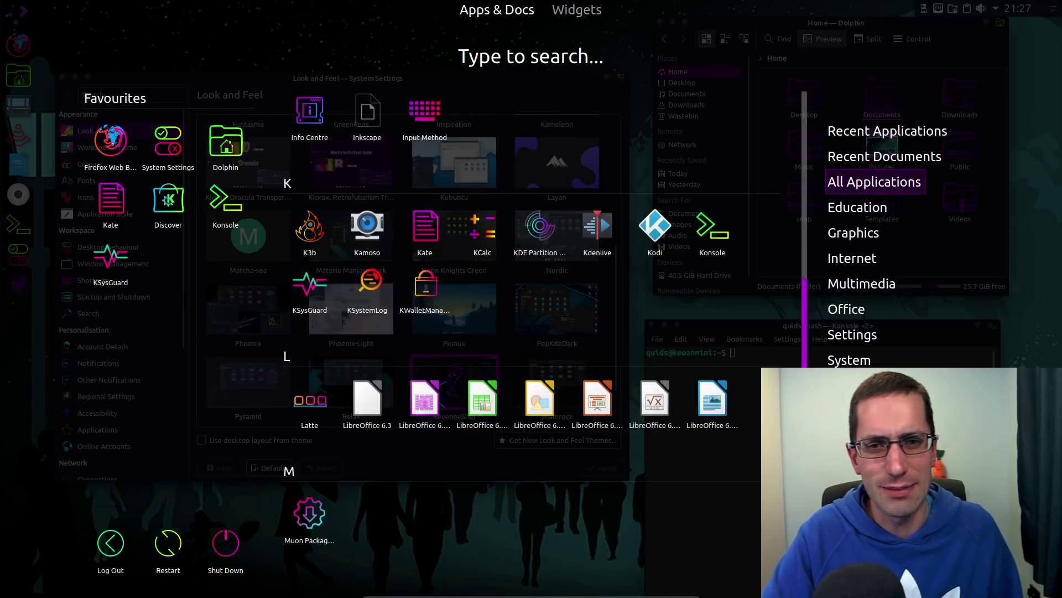
left_click_drag(853, 386, 855, 387)
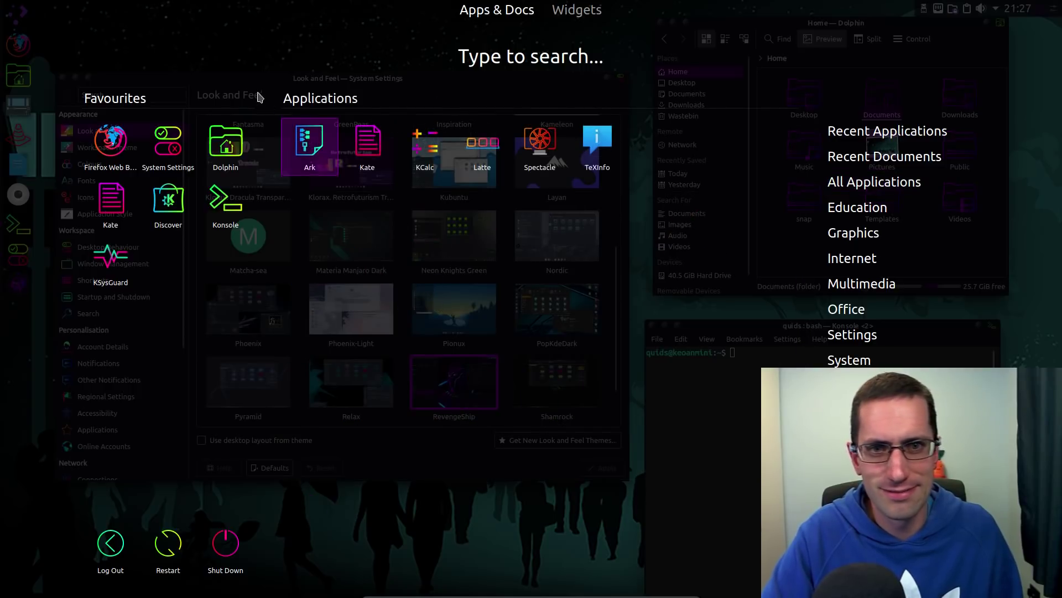
left_click(223, 59)
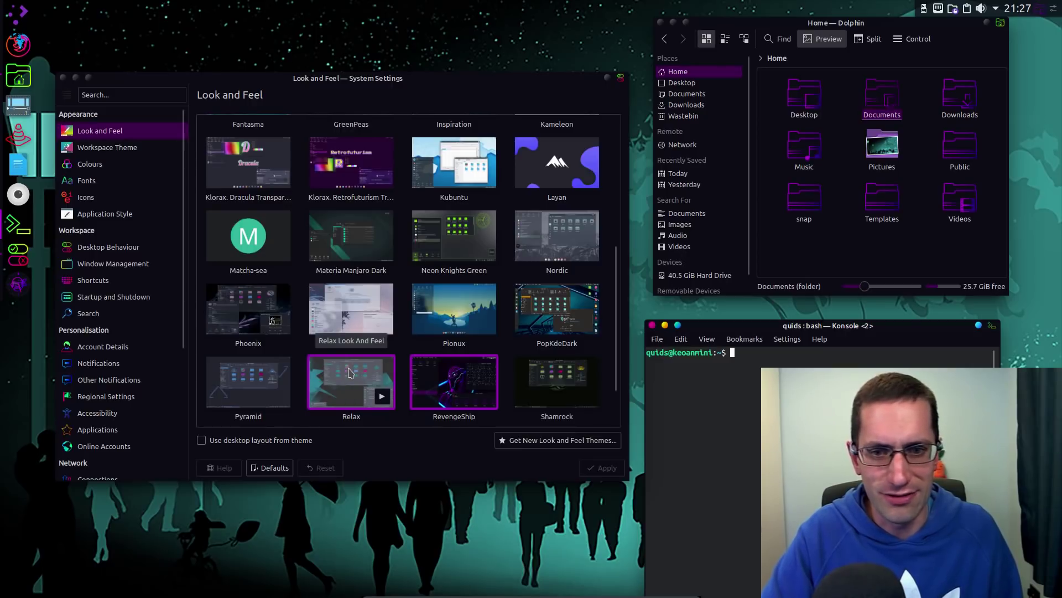
Step: Apply the Relax theme, then switch to the Simply Circles Red Envol theme
left_click(361, 381)
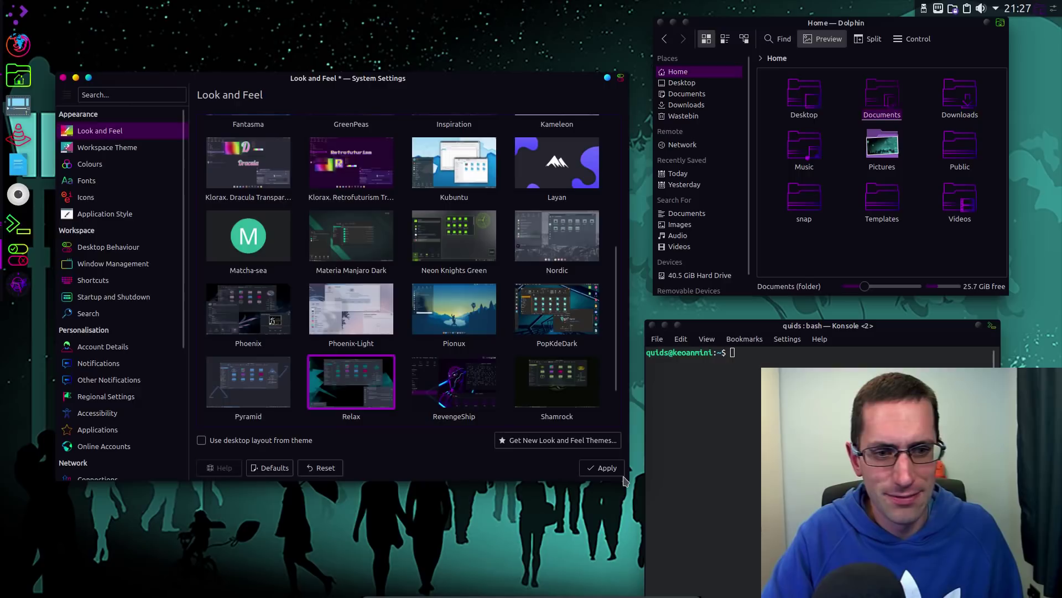
left_click(609, 468)
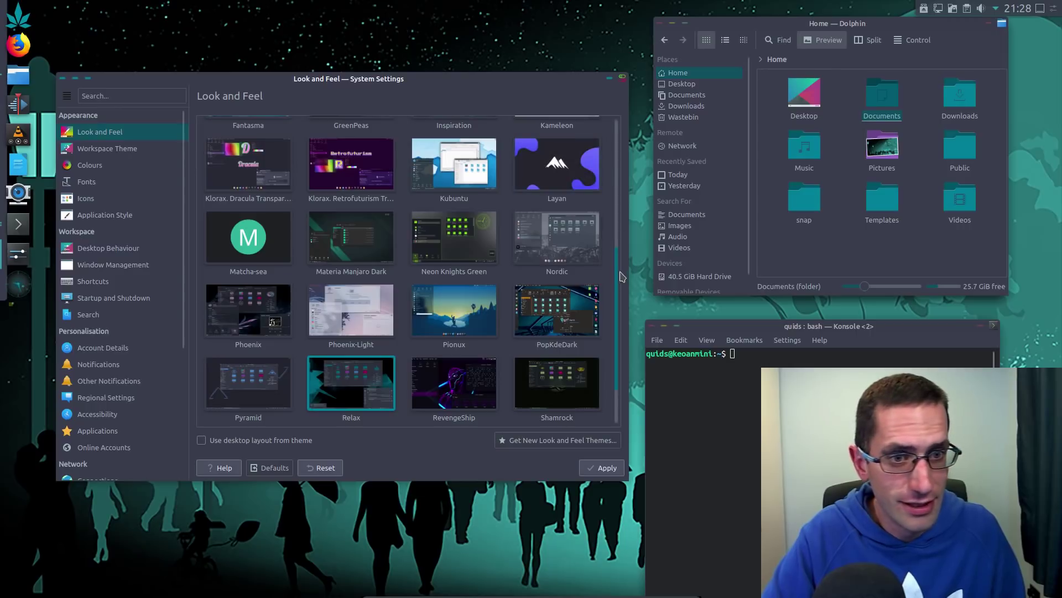
scroll(620, 276, "down", 2)
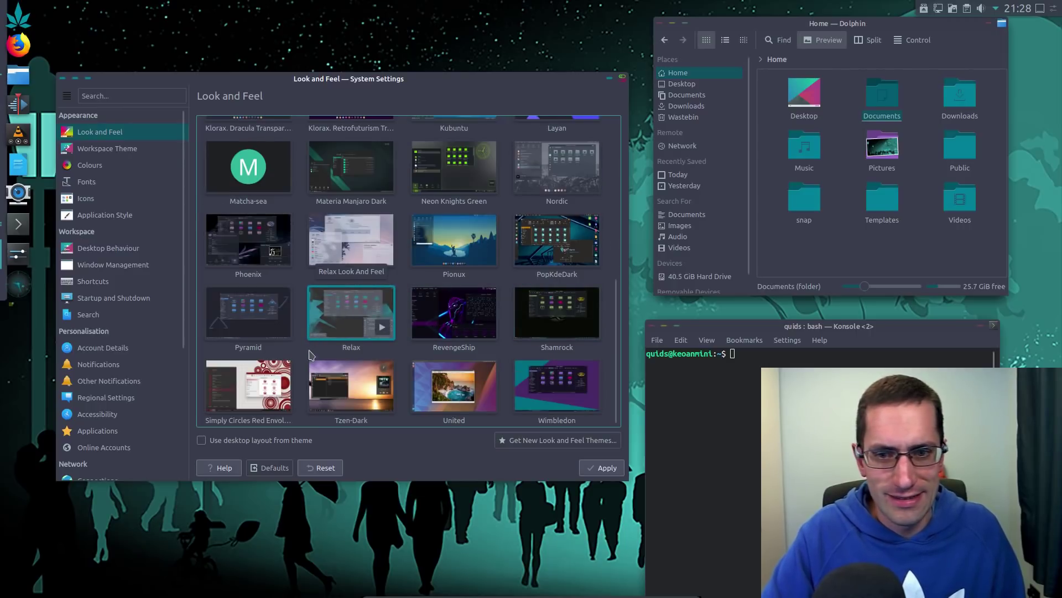
left_click(261, 381)
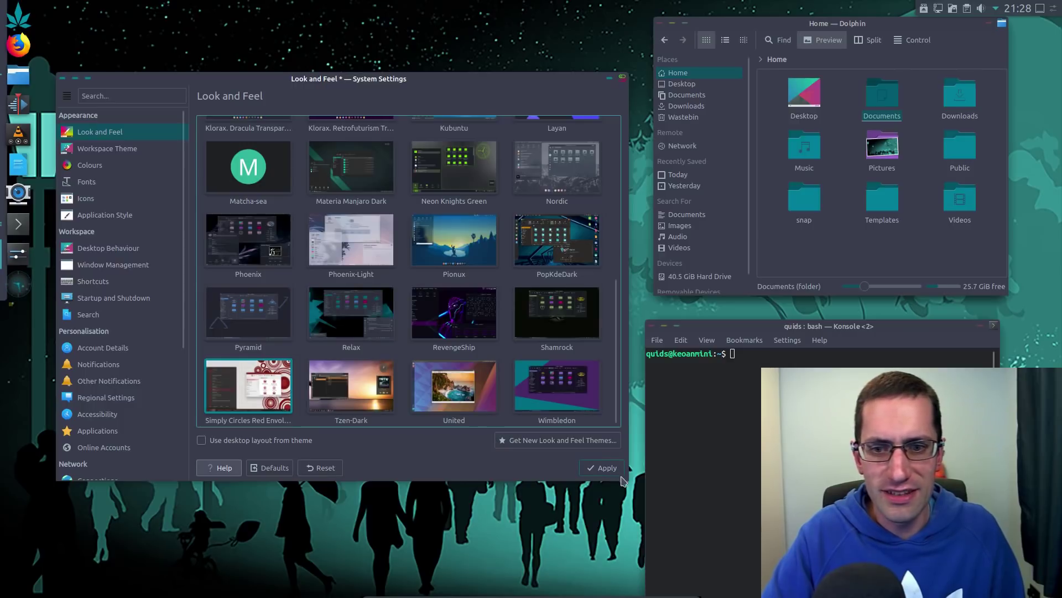
left_click(605, 469)
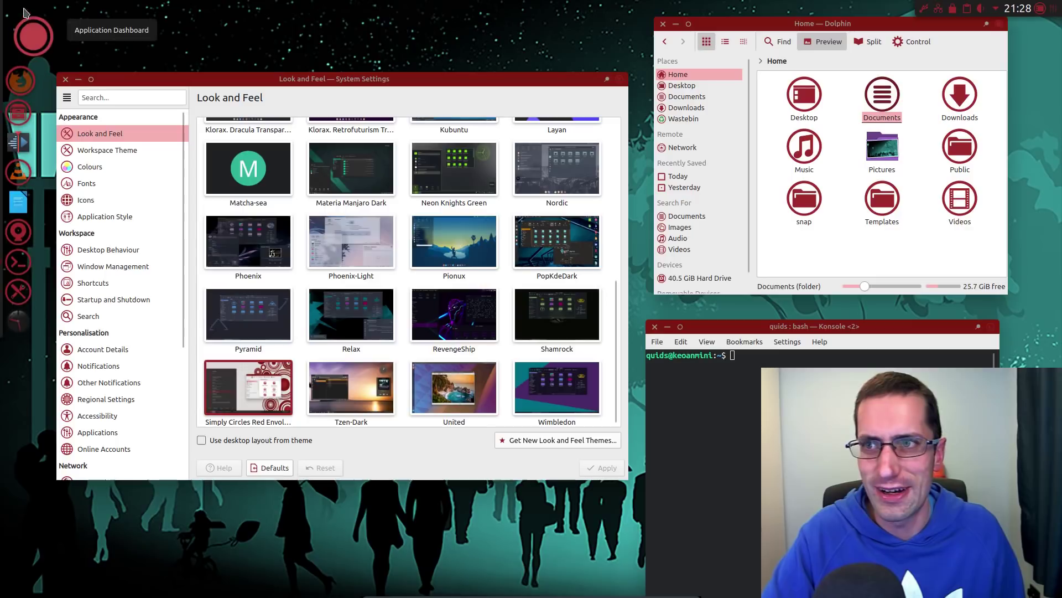
left_click(25, 26)
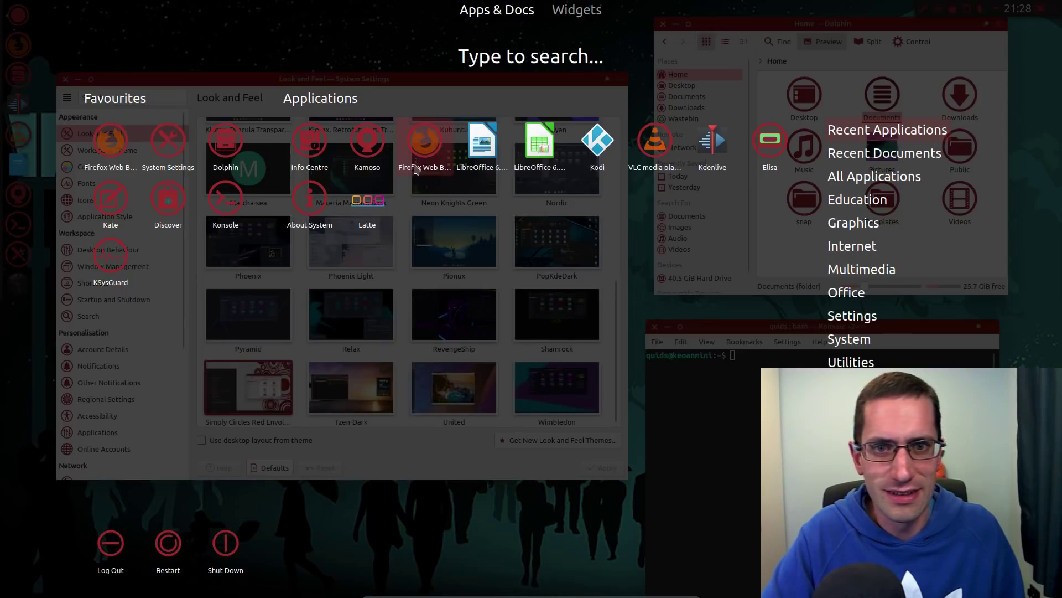
mouse_move(846, 359)
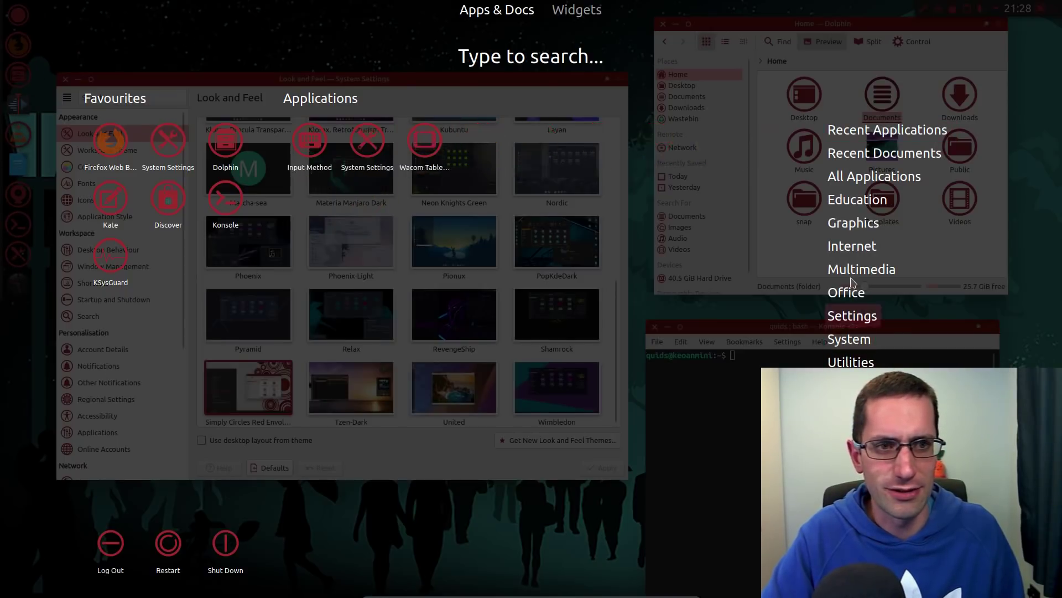
mouse_move(852, 218)
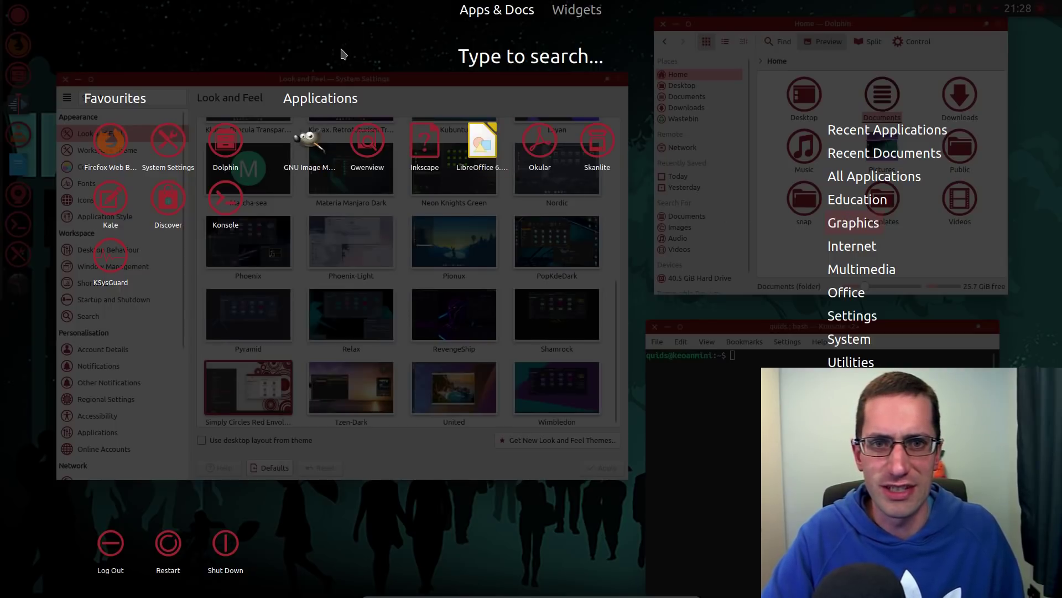
left_click(310, 31)
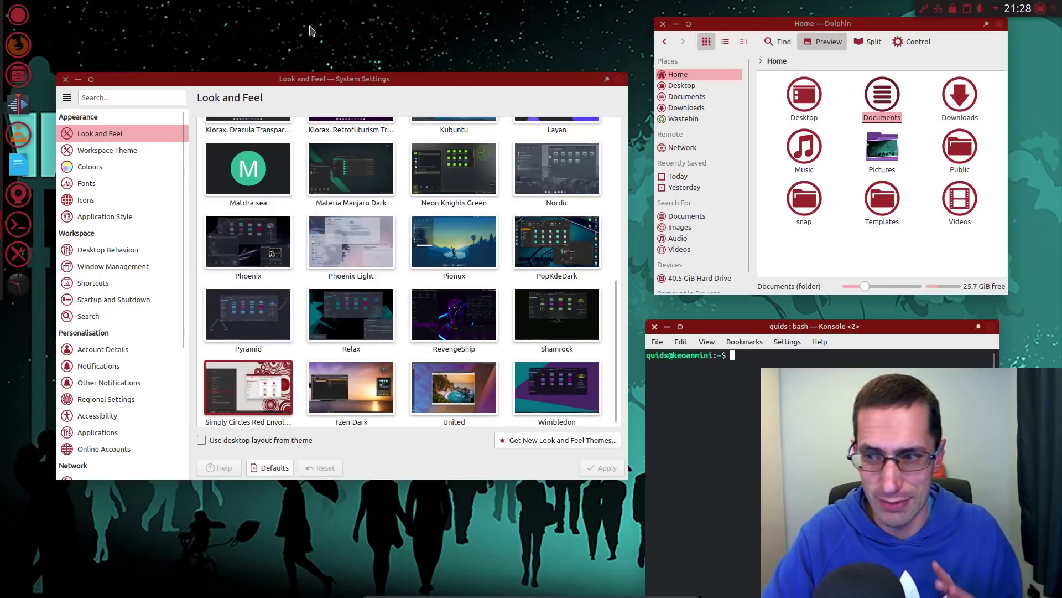
Step: Apply the United global theme, then switch to the Wimbledon theme
left_click(374, 389)
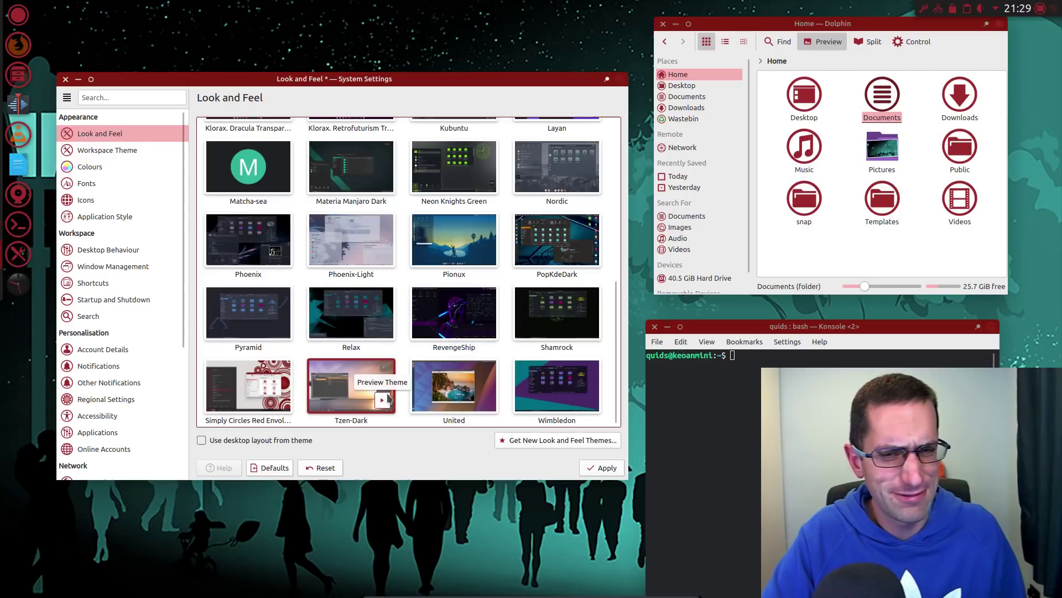
left_click(455, 384)
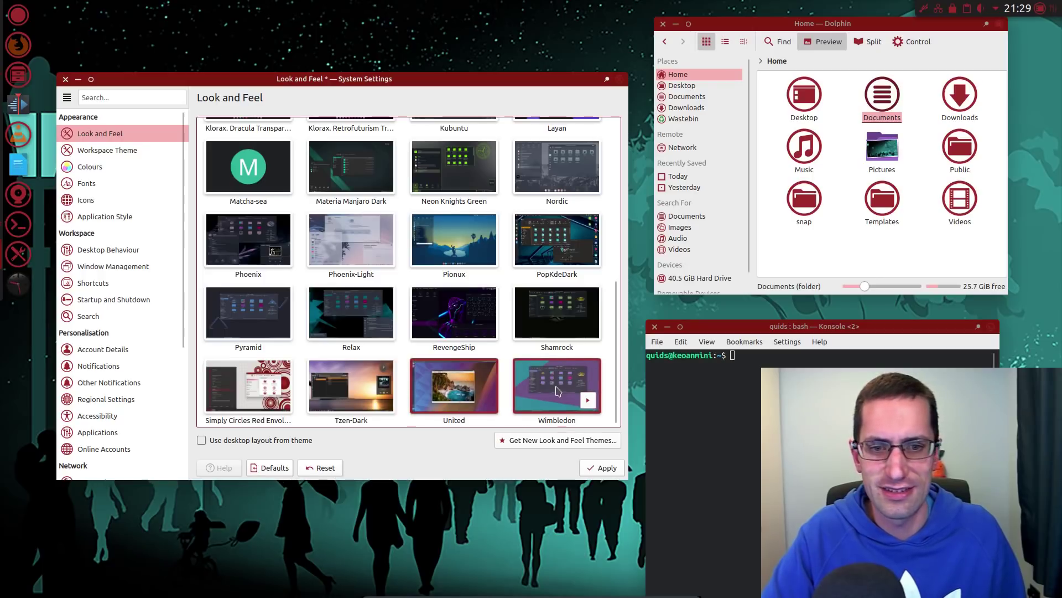
left_click(599, 470)
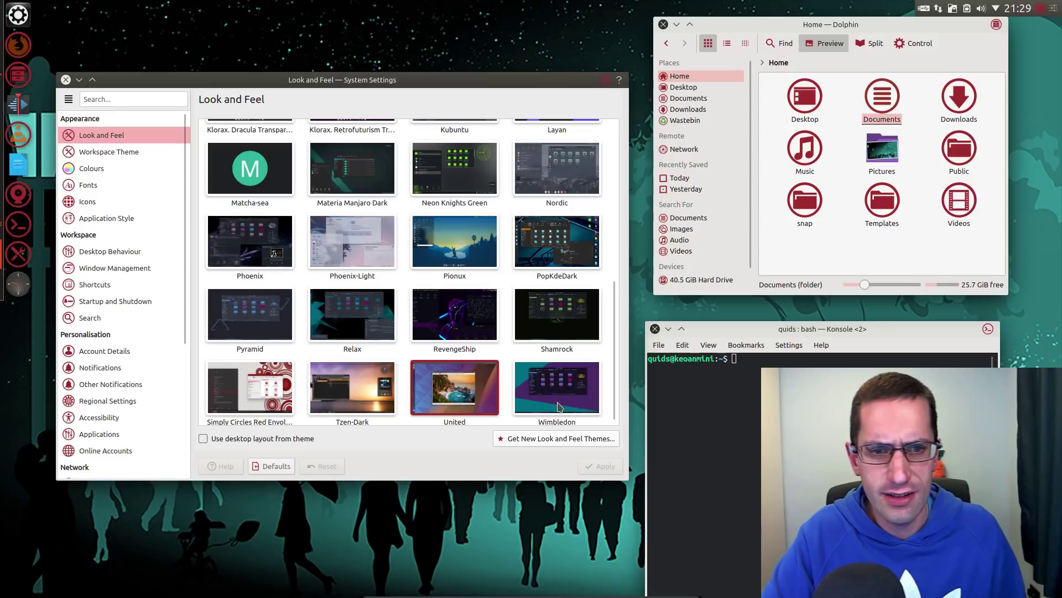
left_click(533, 389)
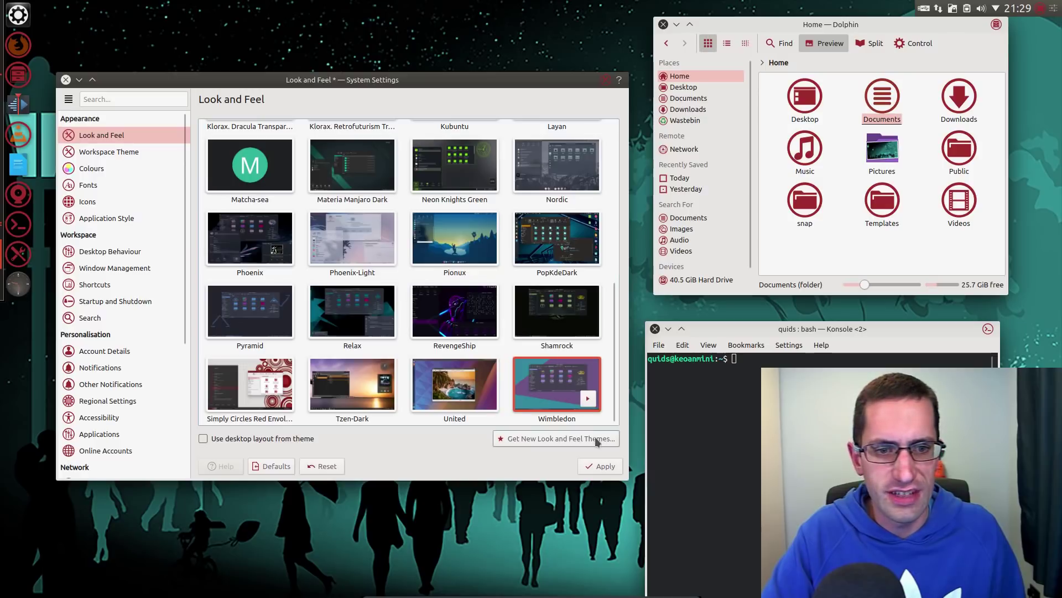
left_click(602, 468)
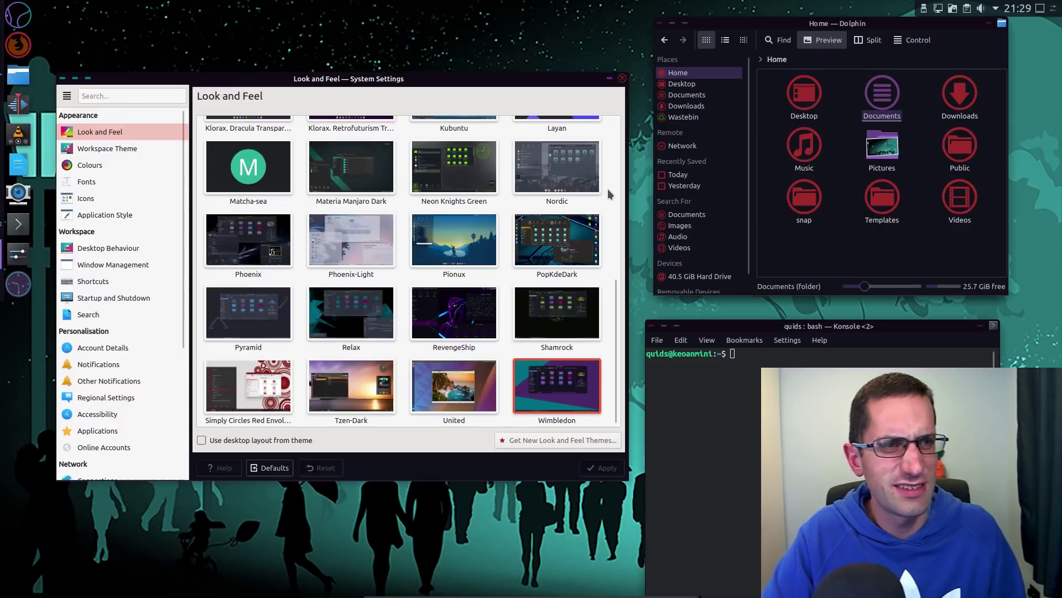
Step: Scroll the theme grid back to the top and apply Breeze Dark
scroll(604, 196, "up", 5)
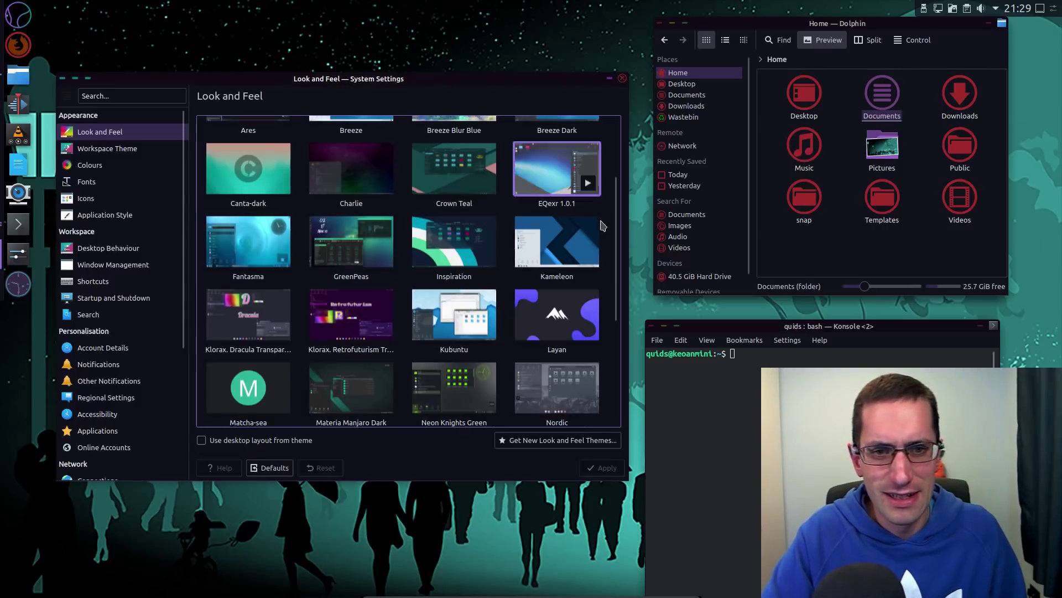
scroll(618, 387, "down", 5)
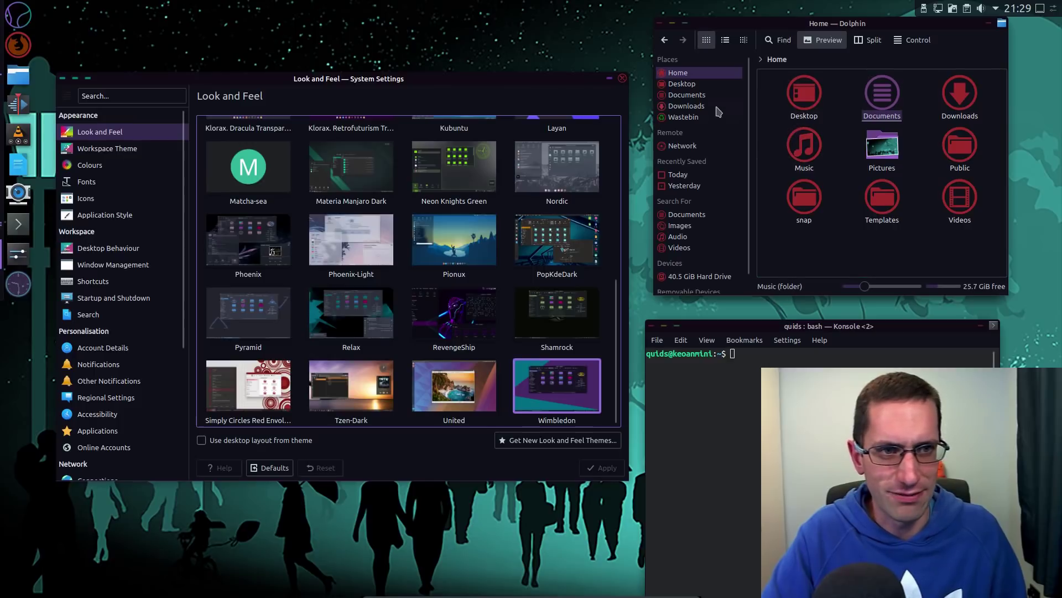
left_click(693, 95)
left_click(683, 74)
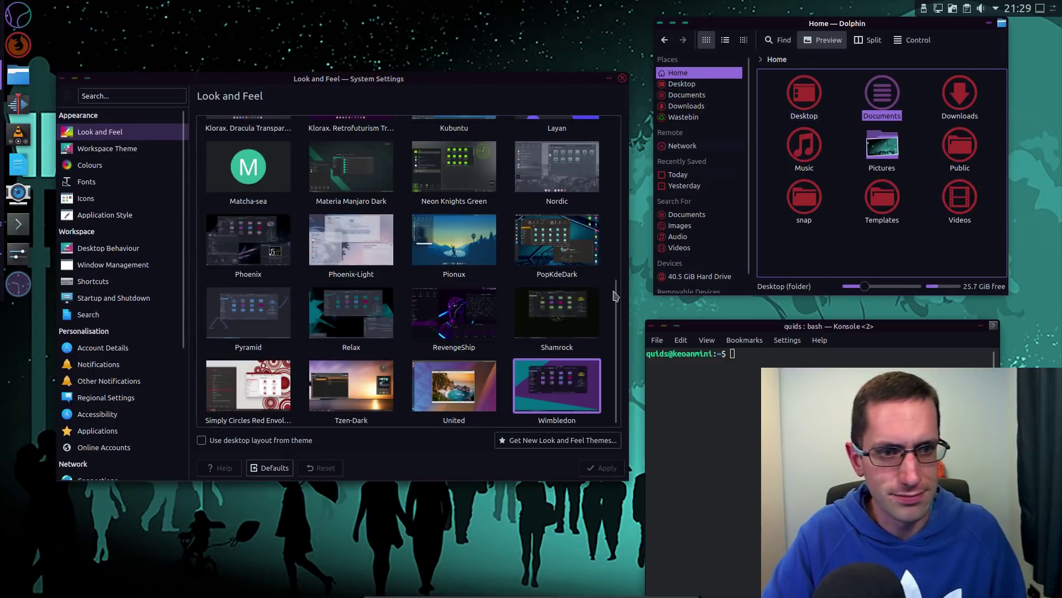
scroll(553, 332, "up", 4)
scroll(554, 332, "down", 5)
left_click_drag(621, 374, 636, 116)
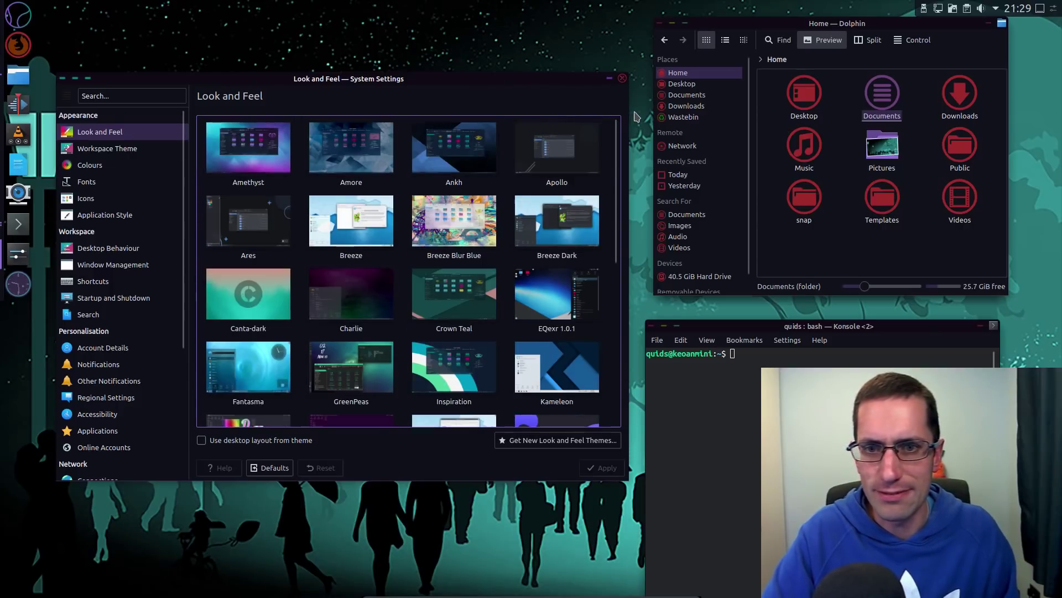
left_click(557, 221)
left_click(600, 467)
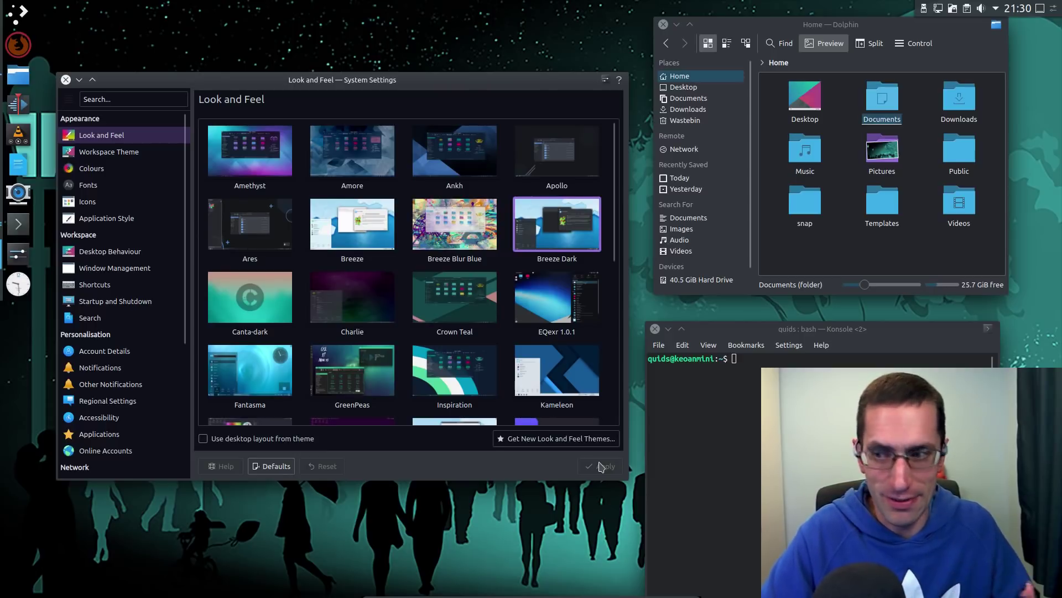
Step: Close System Settings, Dolphin and Konsole, leaving only the teal silhouette wallpaper
key("ctrl+q")
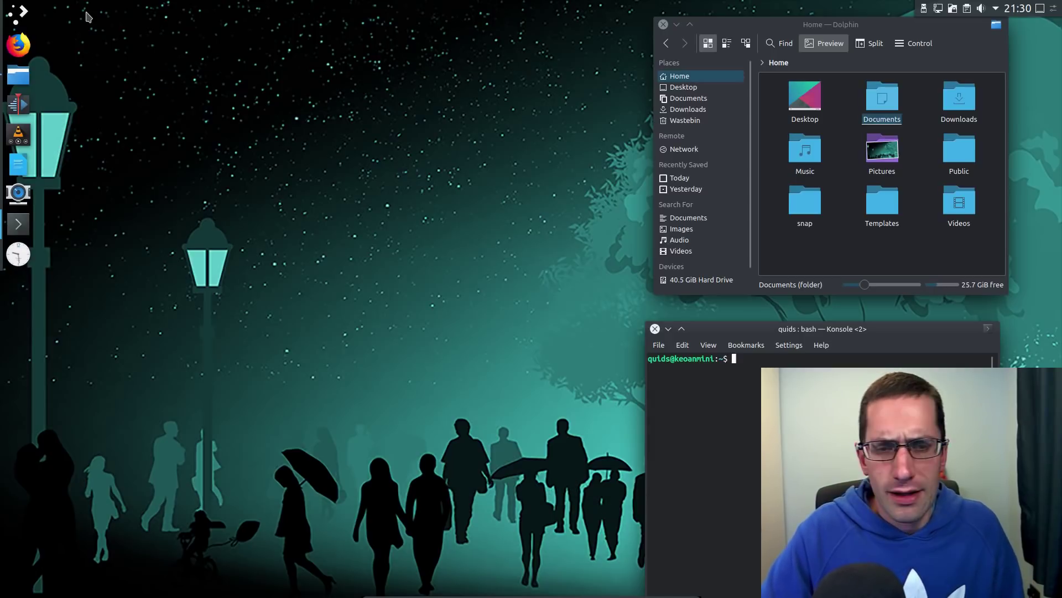
left_click(663, 25)
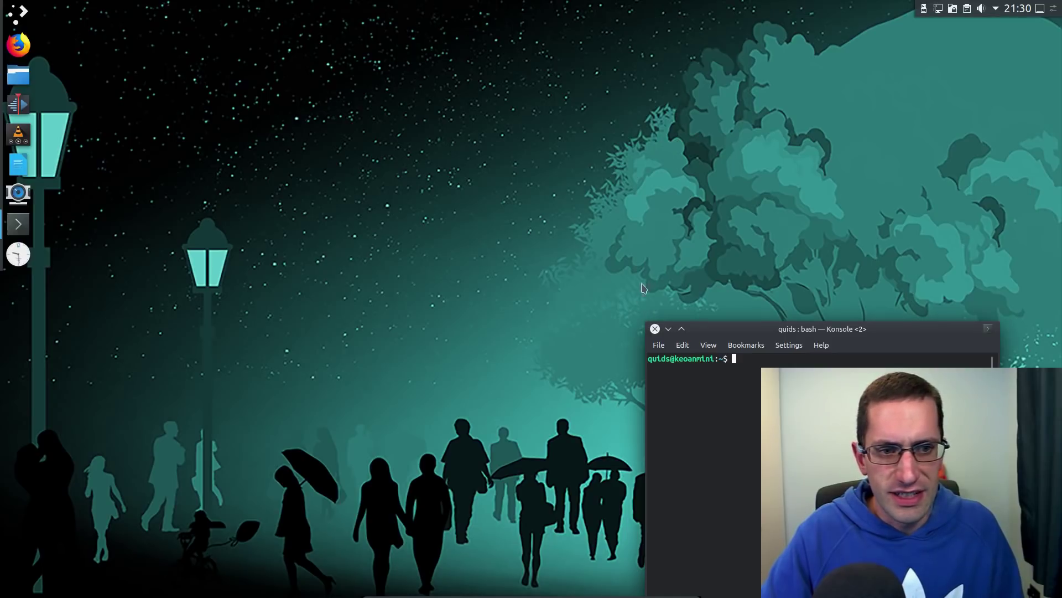
left_click(654, 329)
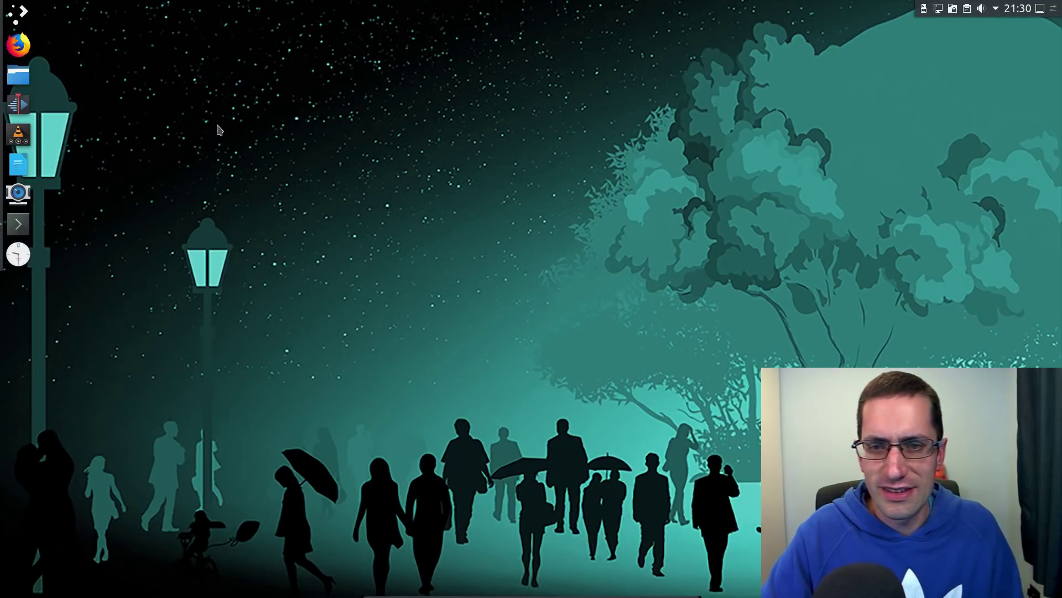